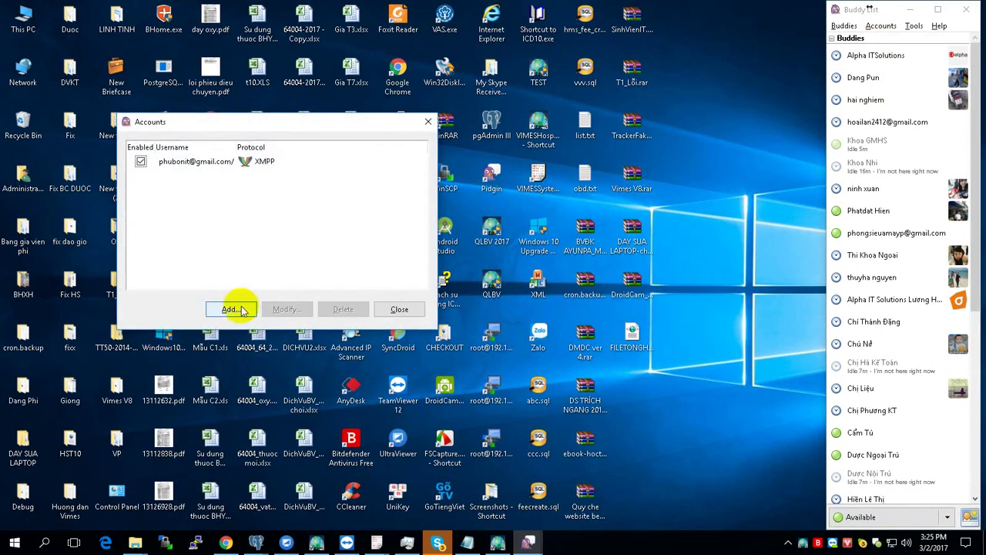
Open the Add Account dialog from Accounts and expand its protocol list.
left_click(241, 309)
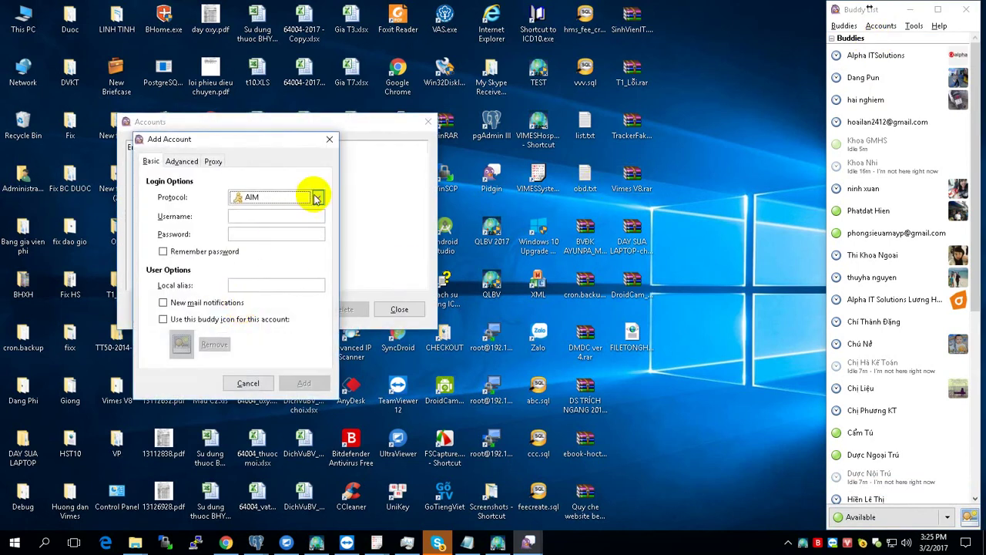
left_click(316, 198)
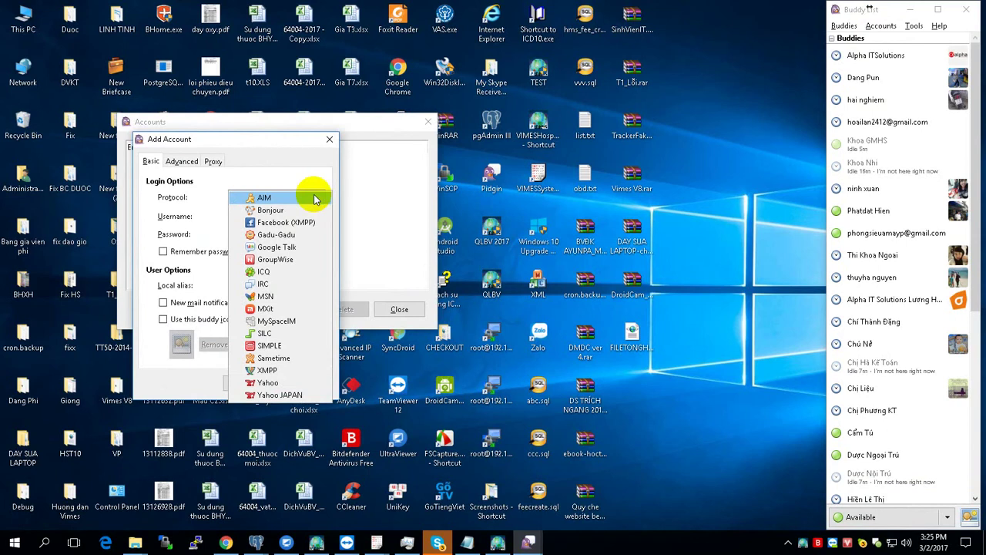
Create a Google Talk account with the username and password, remembered password, mail notifications and buddy icon.
left_click(301, 248)
left_click(268, 217)
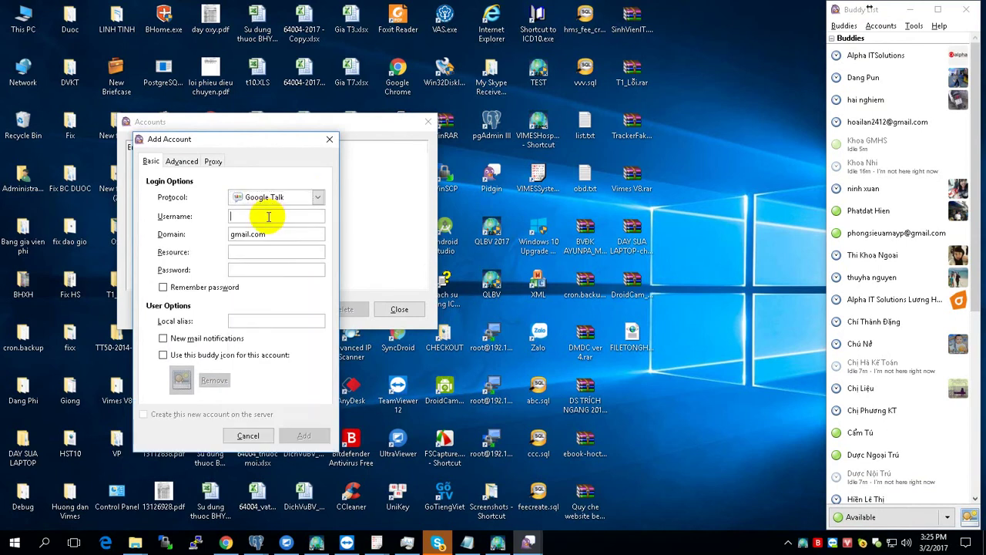
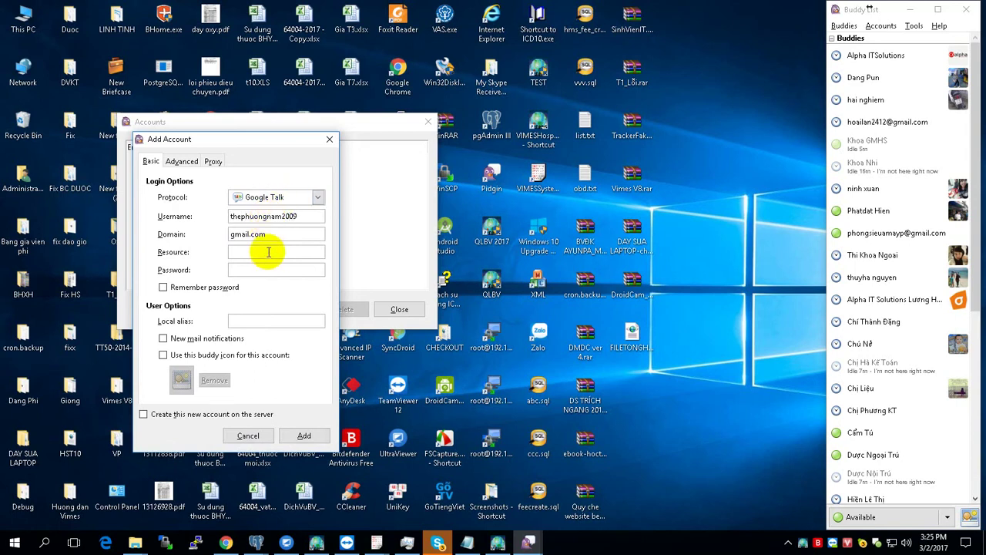
left_click(270, 269)
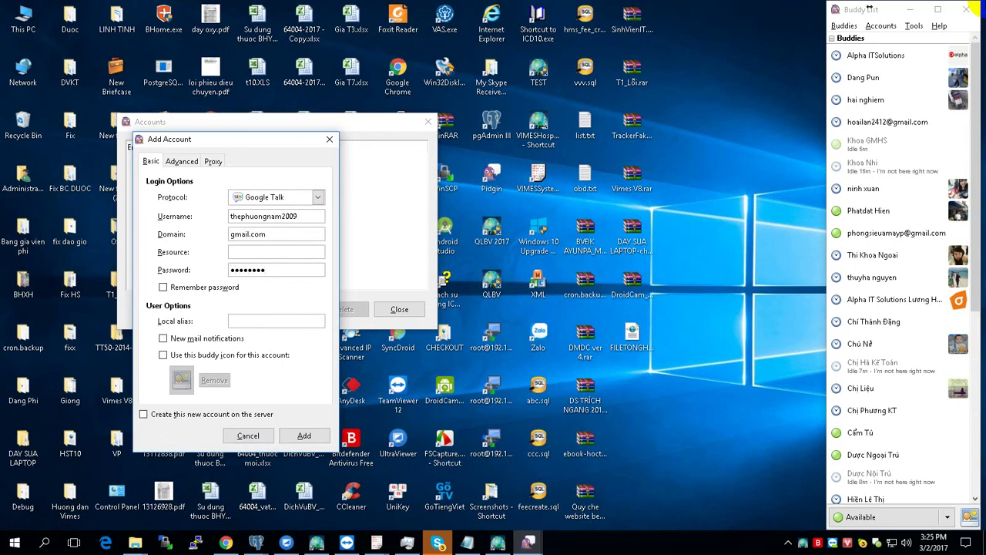
left_click(162, 289)
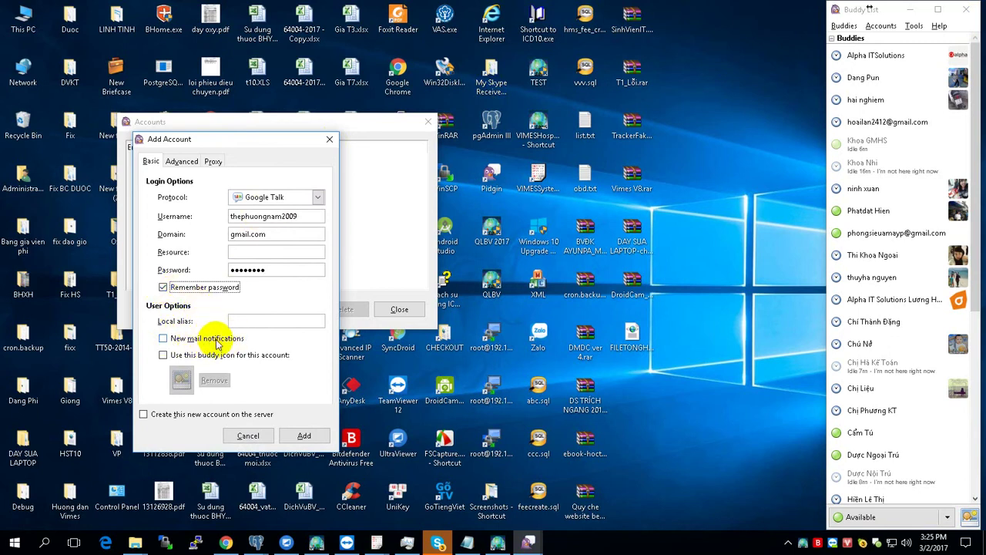
left_click(164, 340)
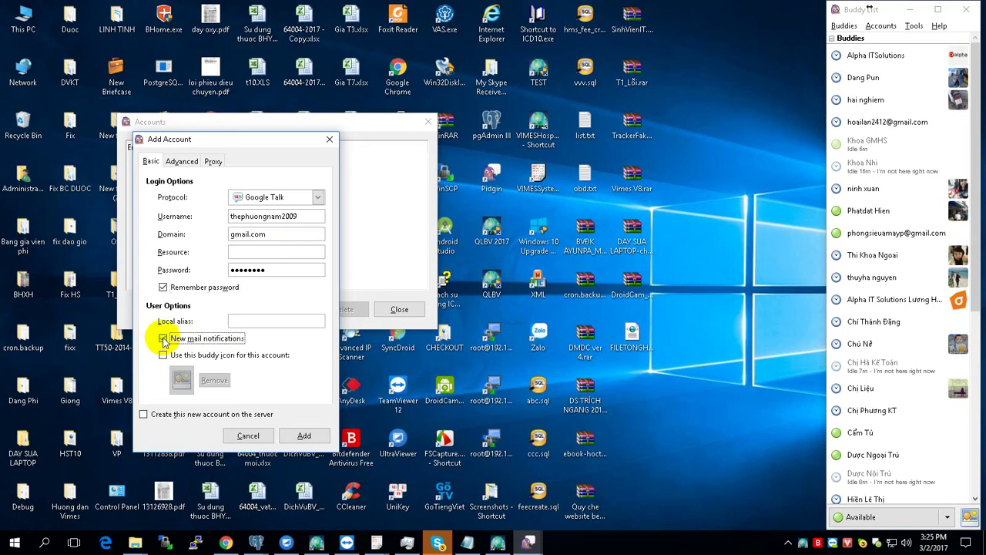
left_click(163, 356)
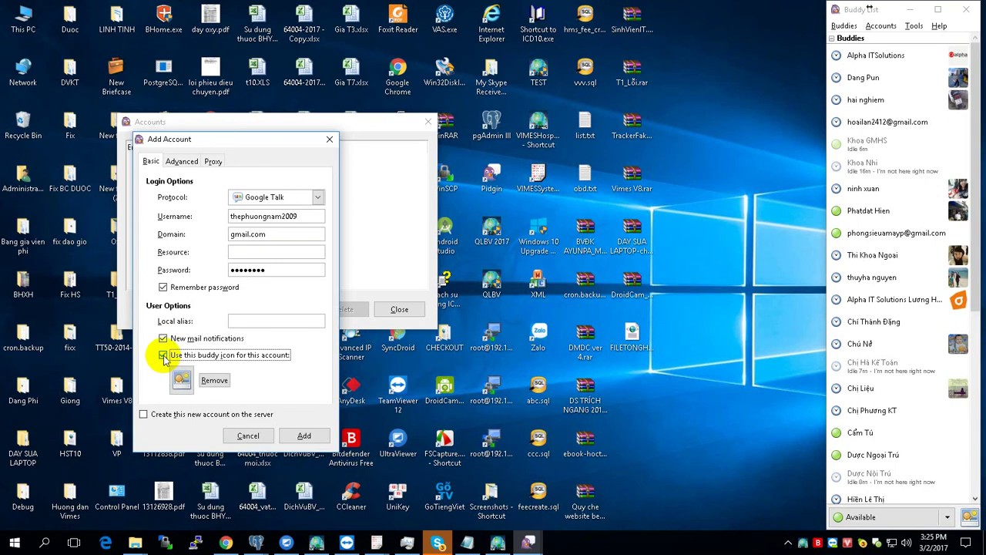
left_click(308, 436)
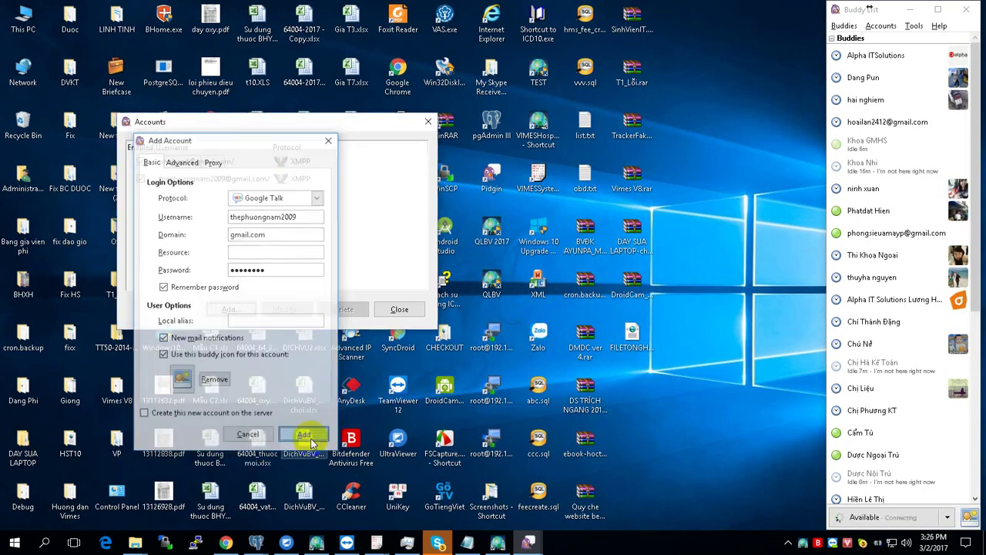
Disable the original account, enable the new Google Talk account, and close the Accounts window.
left_click(141, 179)
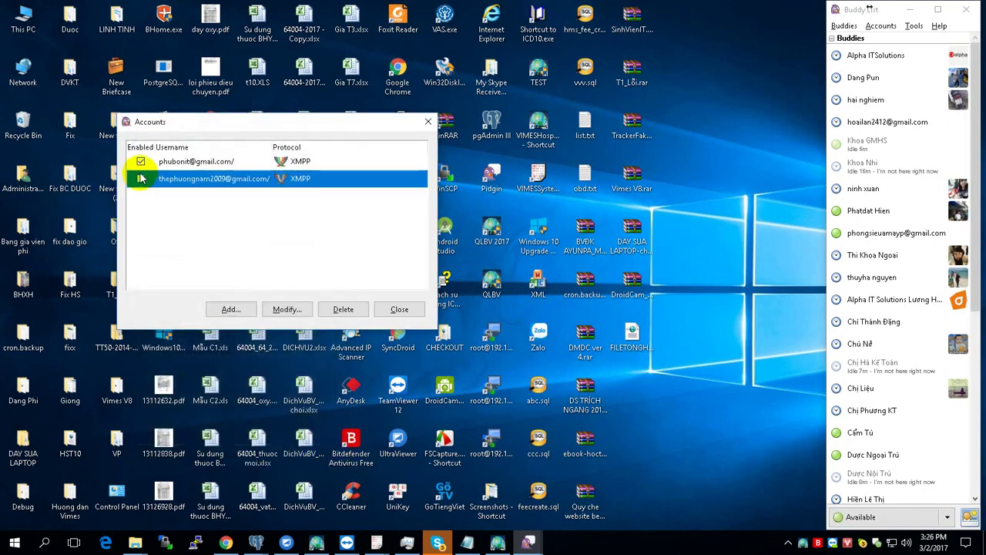
left_click(140, 161)
left_click(154, 181)
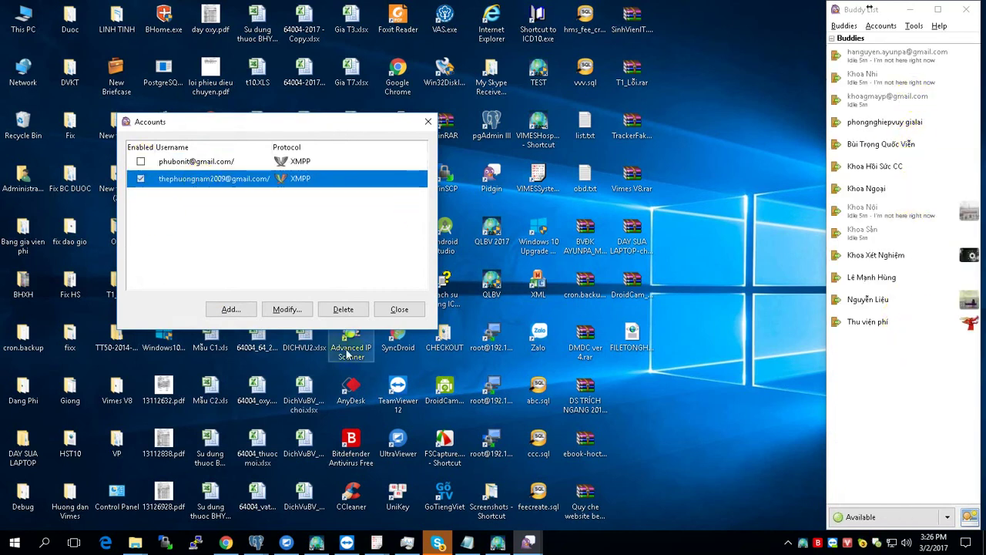
left_click(399, 309)
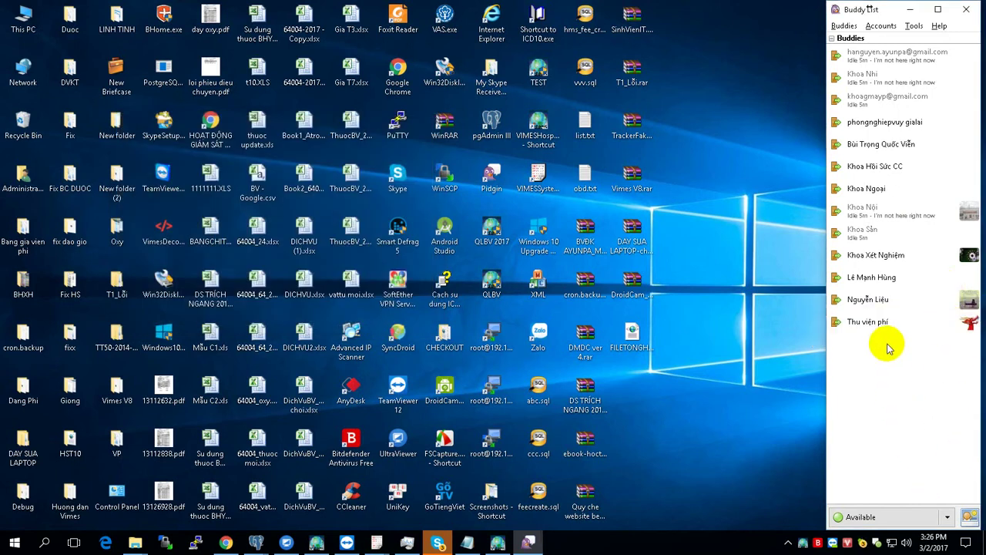
Select buddies such as Thu viện phí in the list and open the Buddies menu.
left_click(874, 187)
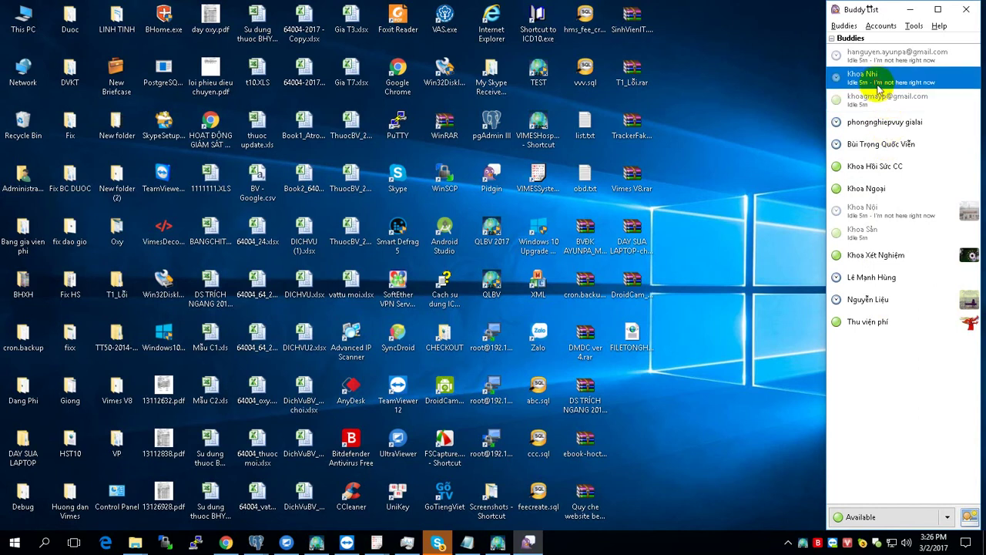
left_click(888, 323)
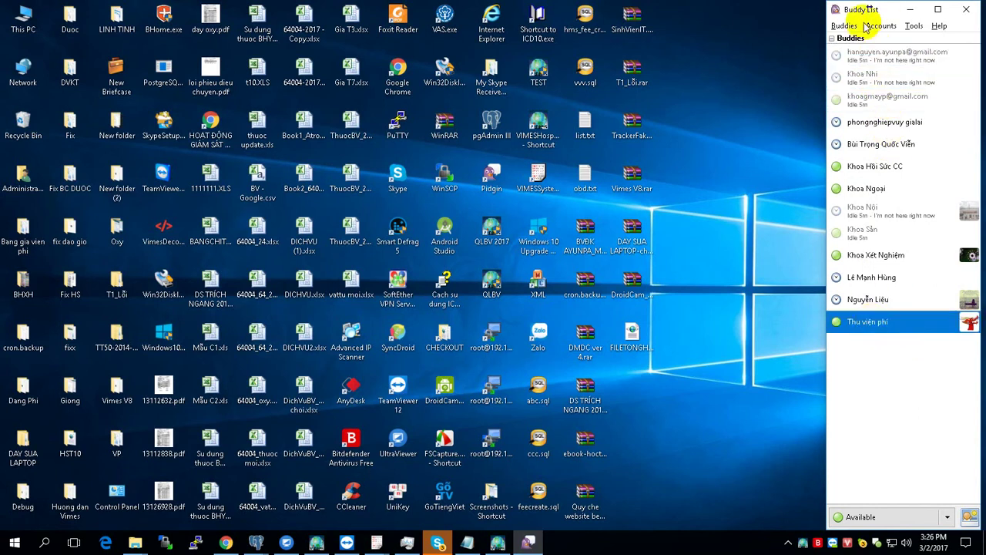
left_click(843, 26)
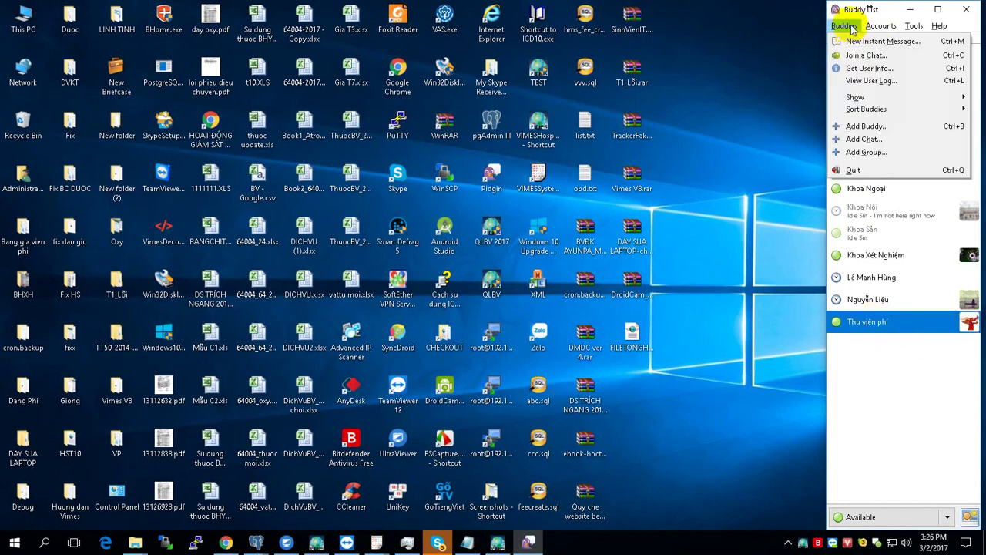
Add the contact's Gmail address as a buddy in the Buddies group.
left_click(866, 127)
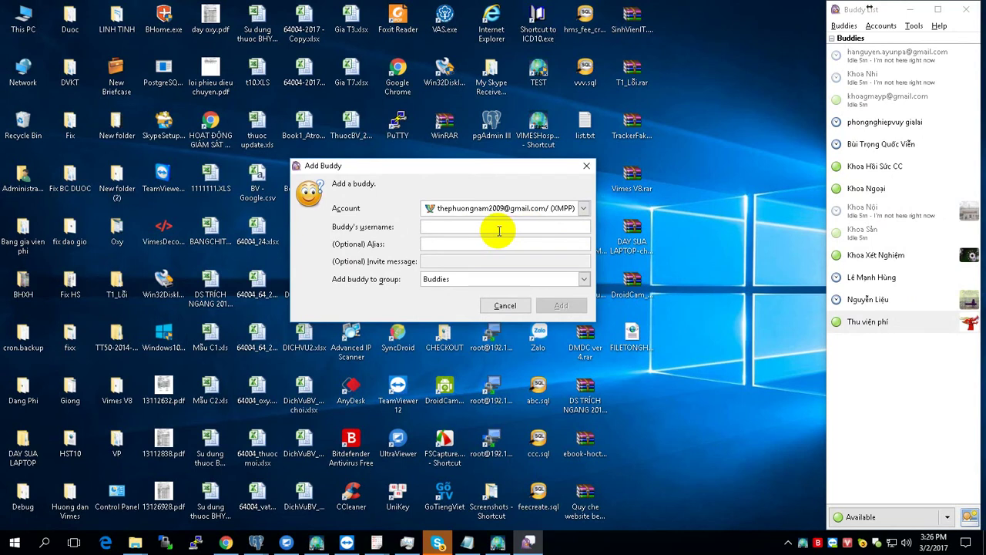
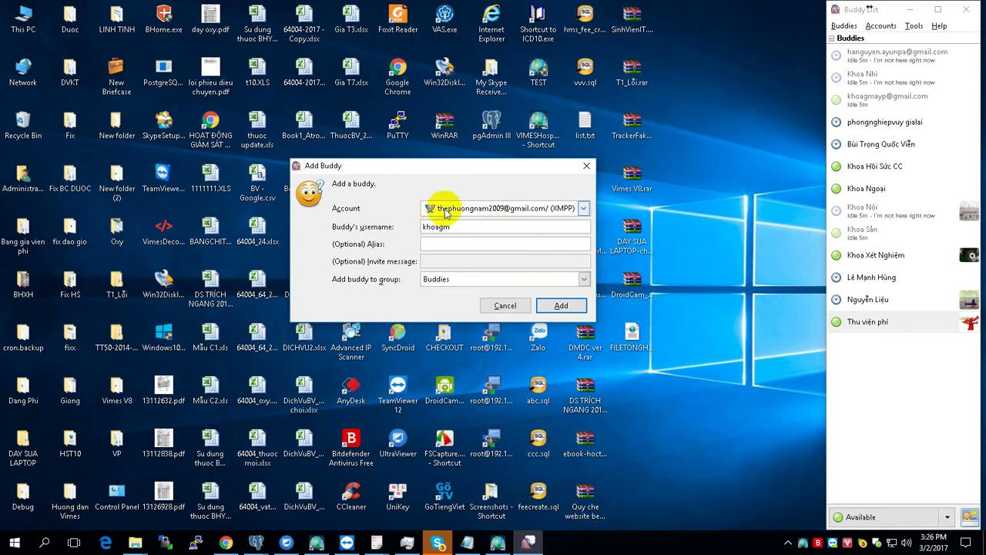
key("Tab")
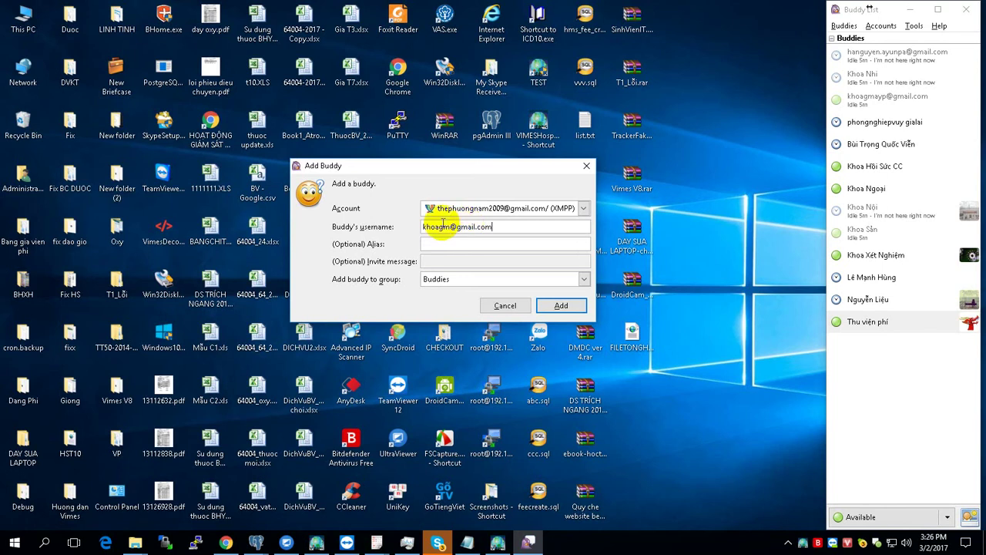
left_click(557, 305)
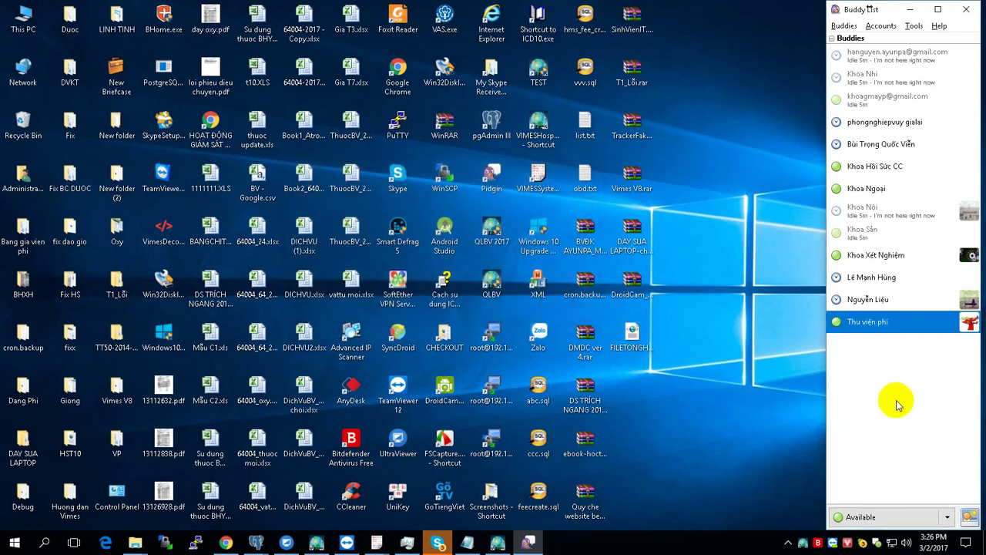
Step down through the buddies, including Khoa Hồi Sức CC, Khoa Nội and Khoa Xét Nghiệm.
left_click(893, 56)
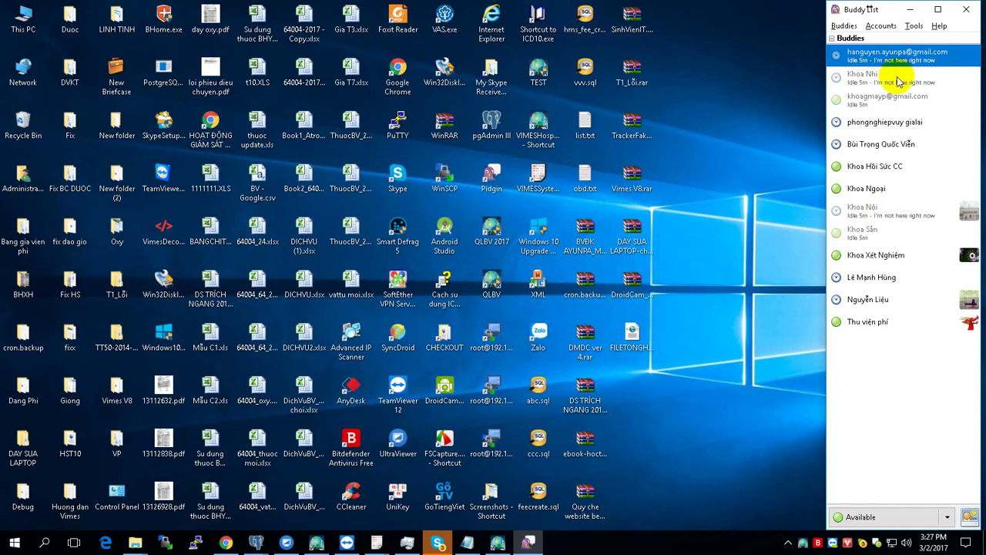
left_click(897, 78)
left_click(871, 122)
left_click(858, 144)
left_click(859, 165)
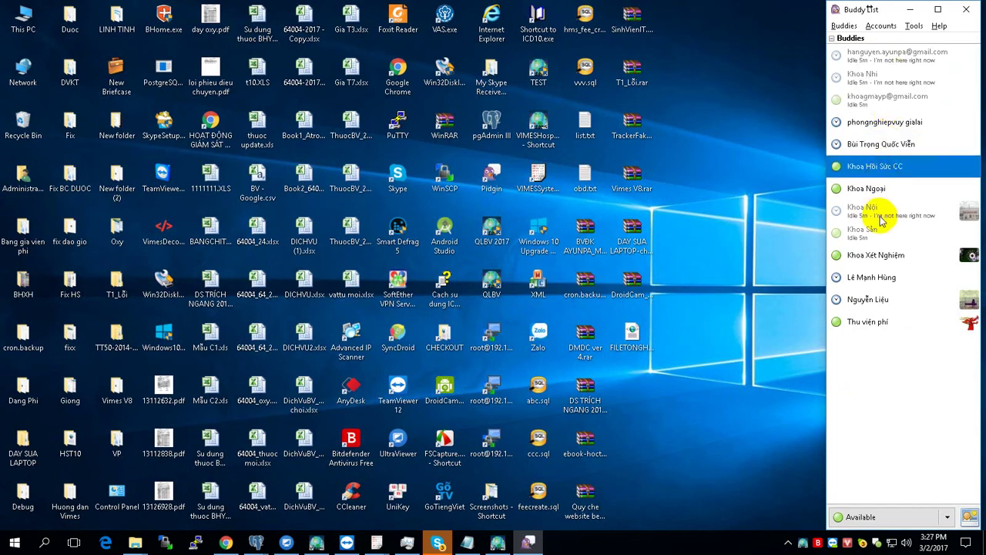
left_click(881, 220)
left_click(888, 255)
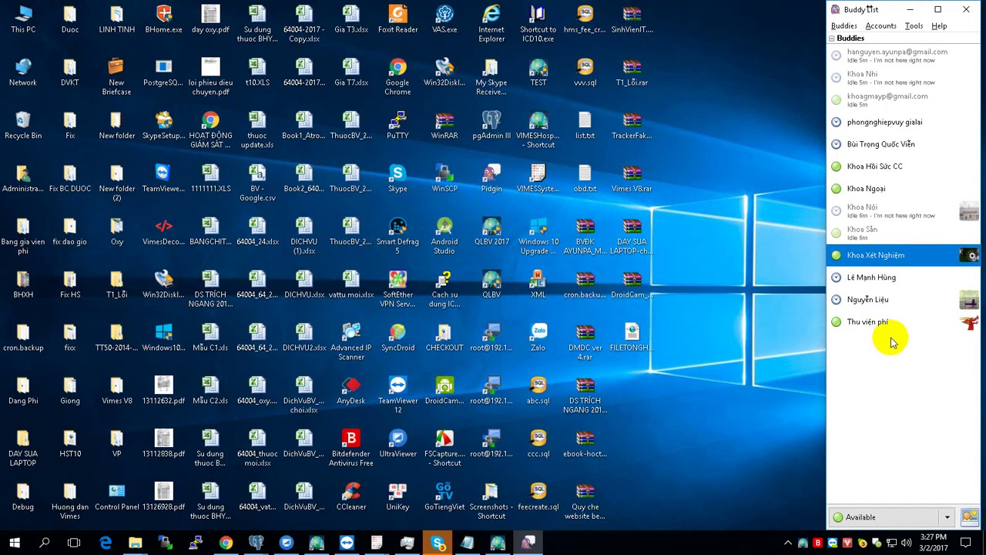
left_click(866, 105)
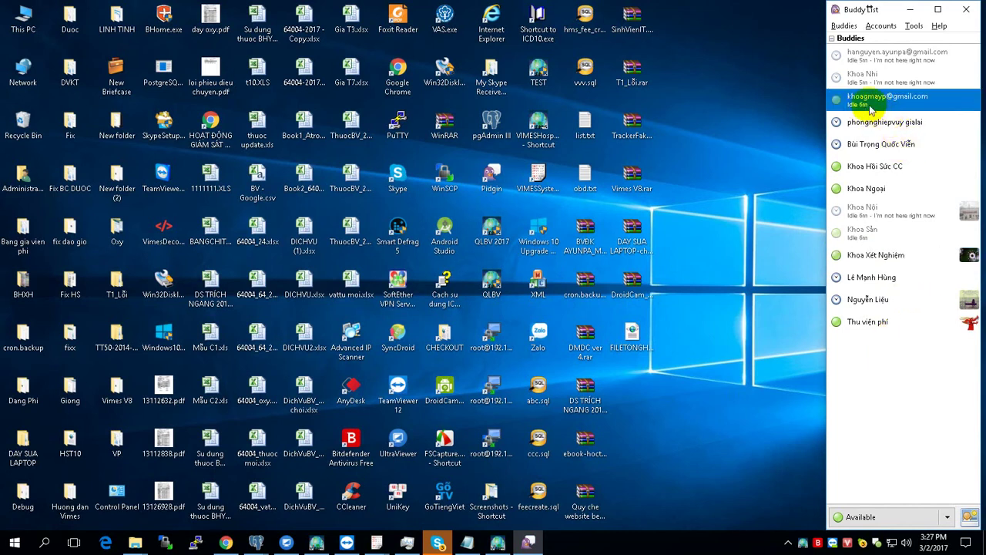
mouse_move(872, 106)
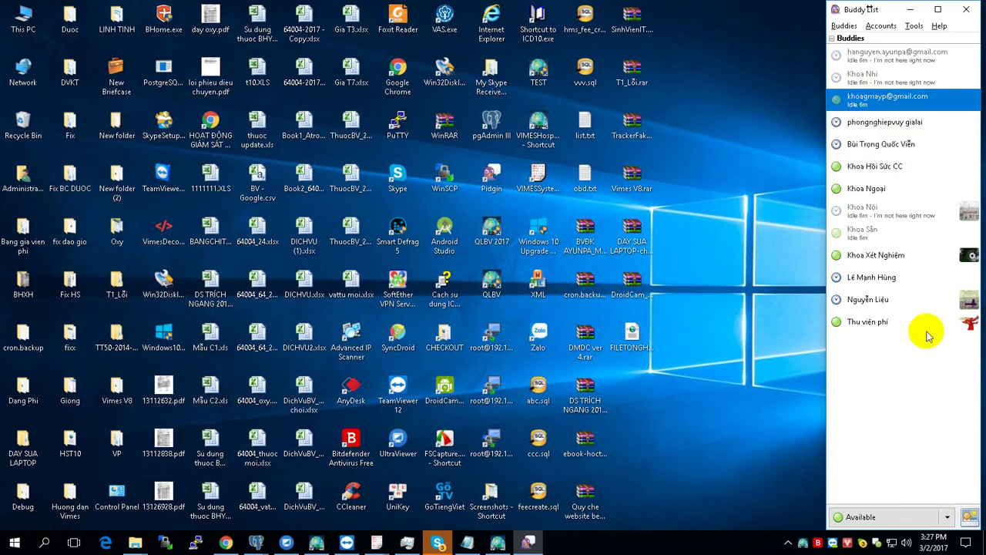
left_click(866, 144)
left_click(868, 109)
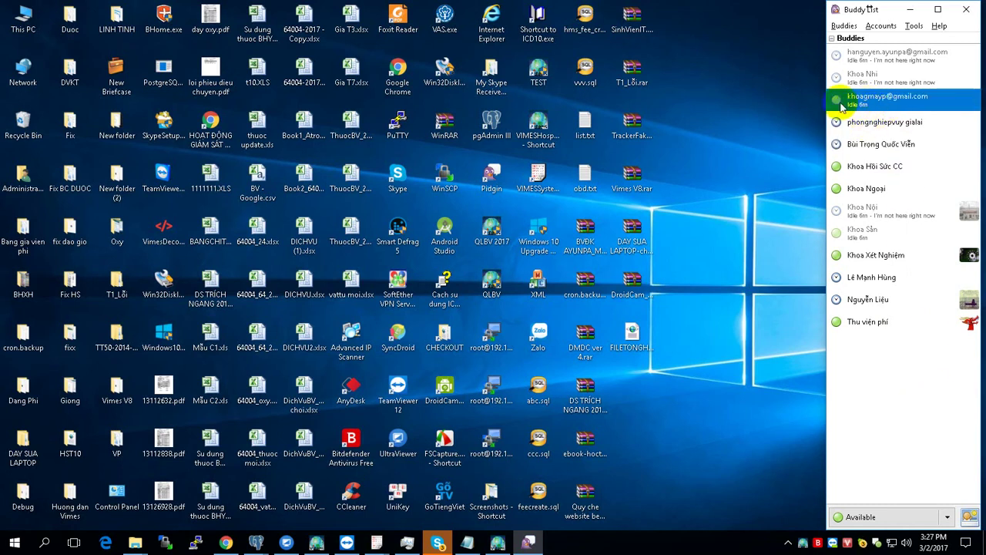
mouse_move(866, 110)
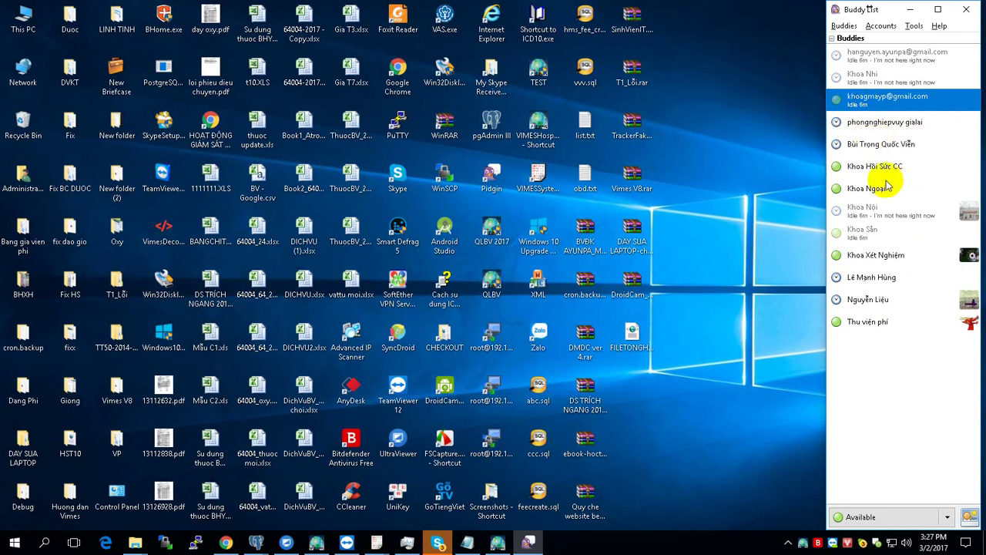
left_click(854, 231)
left_click(850, 55)
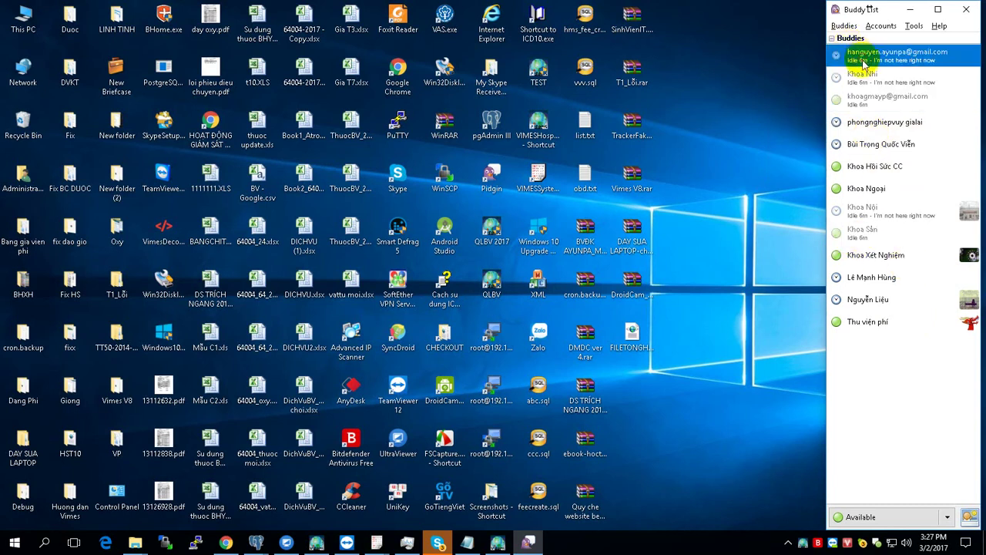
left_click(856, 96)
left_click(851, 77)
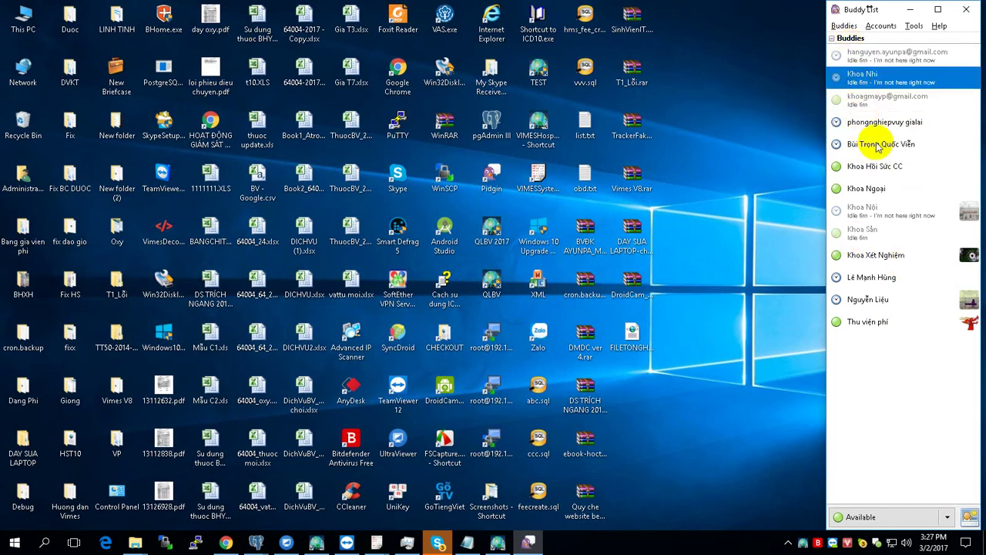
left_click(854, 98)
left_click(848, 78)
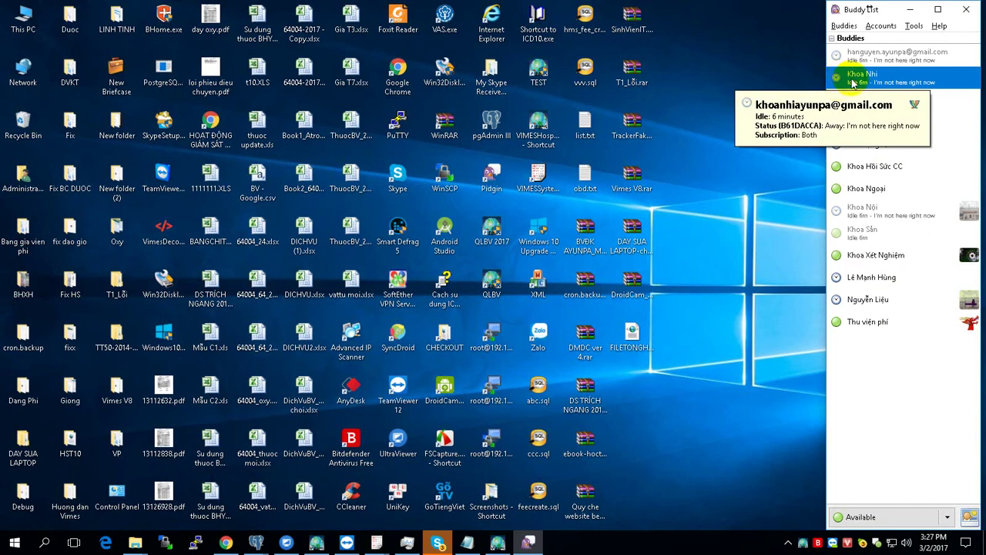
mouse_move(846, 81)
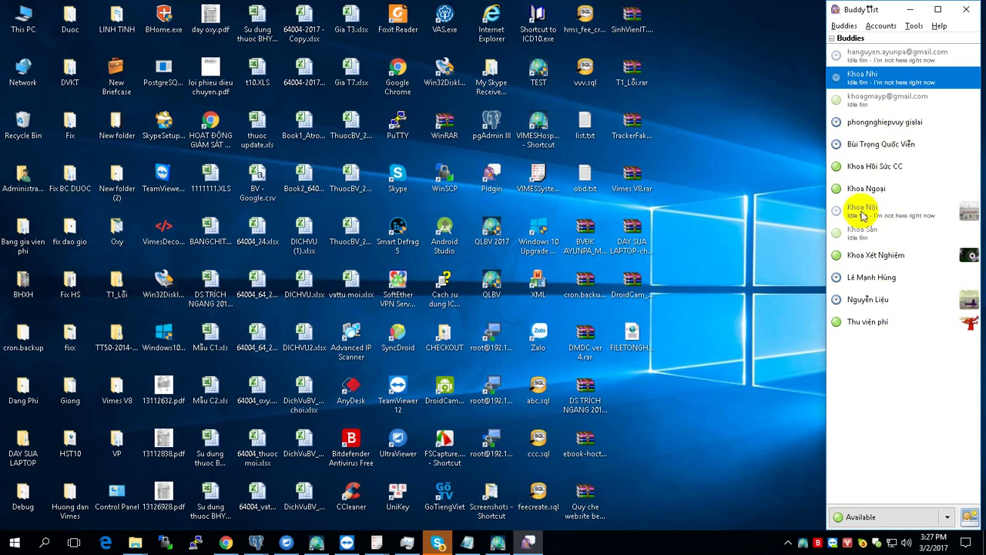
Select buddies near the bottom such as Khoa Sản, then open the Buddies menu.
left_click(866, 322)
left_click(870, 299)
left_click(873, 255)
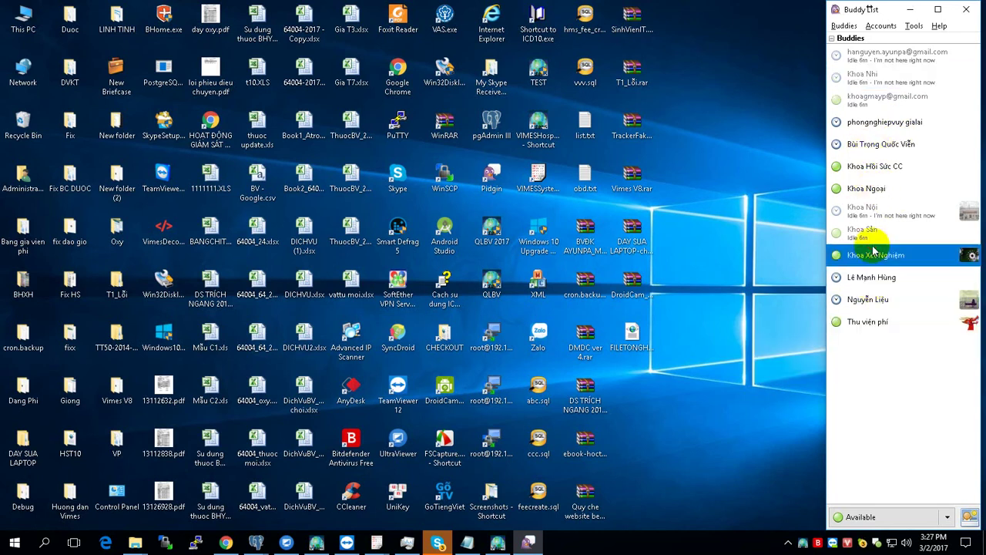
left_click(863, 229)
left_click(847, 26)
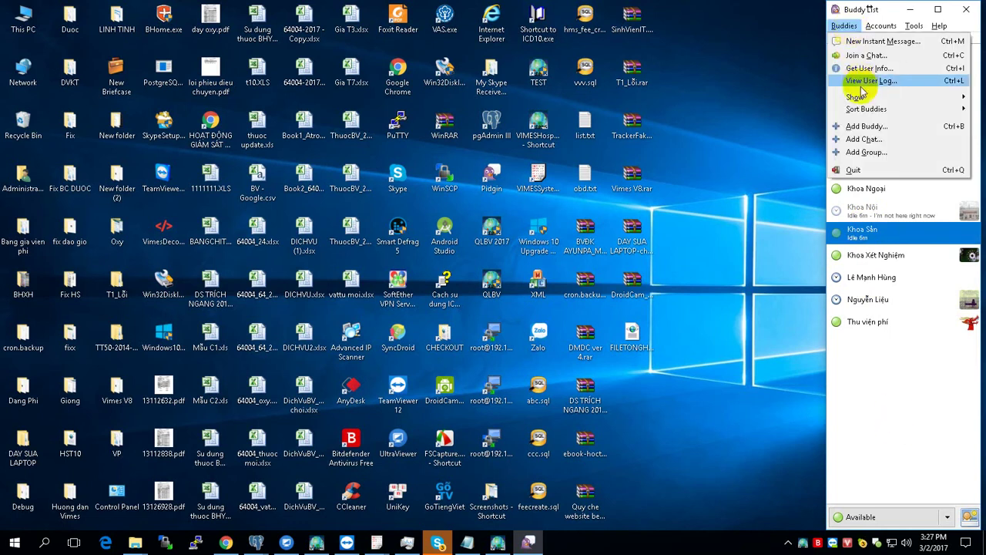
Add another contact's Gmail address as a buddy in the Buddies group.
left_click(871, 127)
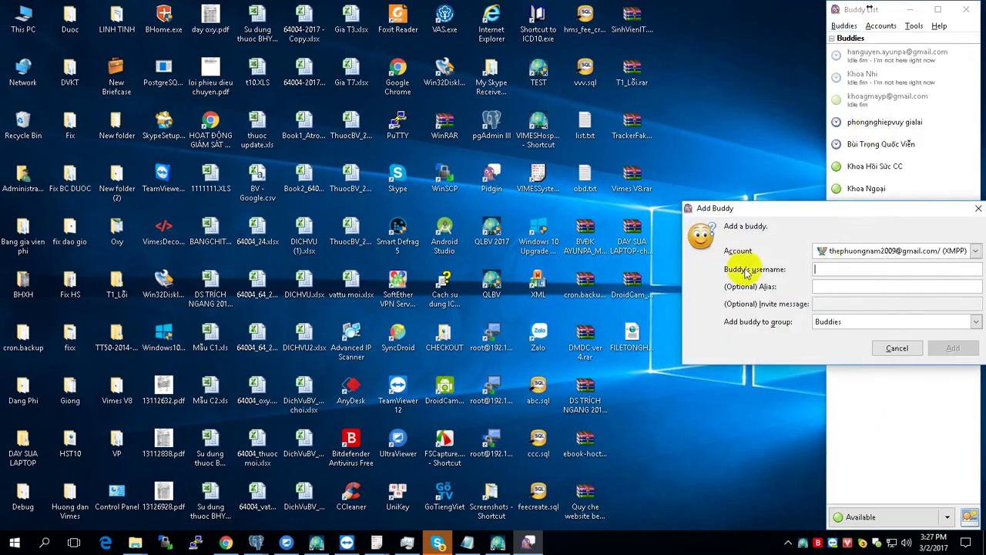
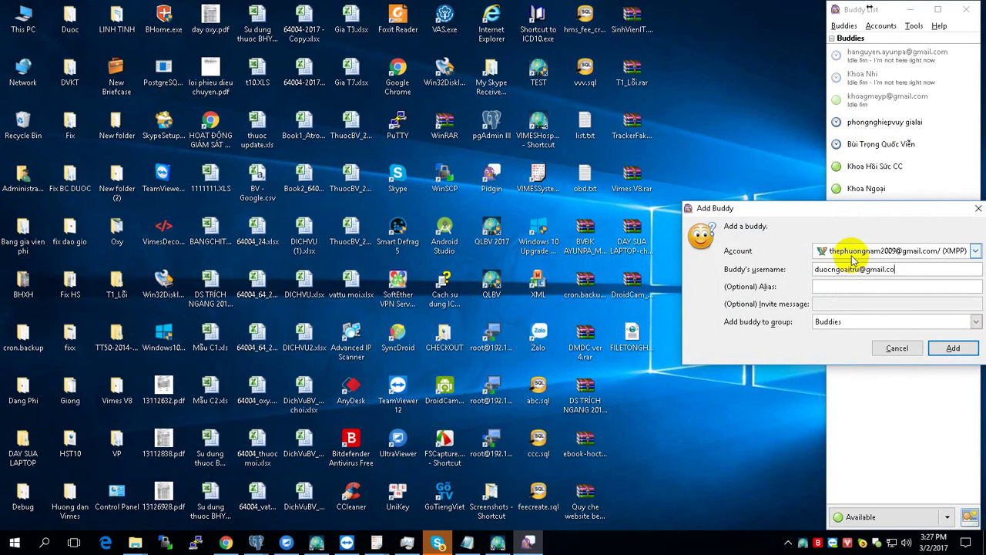
left_click(937, 350)
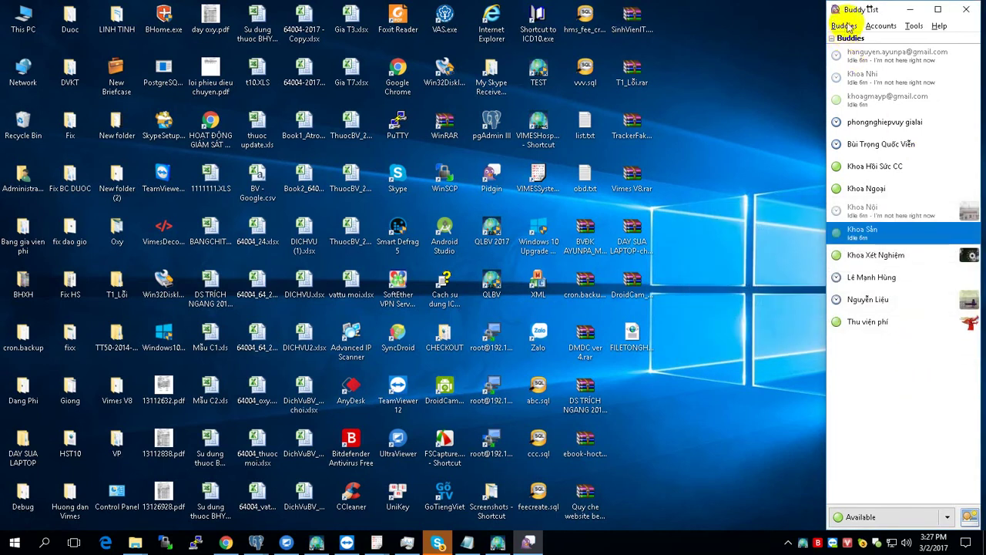
Add a third Gmail contact as a buddy, correcting a mistyped username first.
left_click(843, 25)
left_click(863, 125)
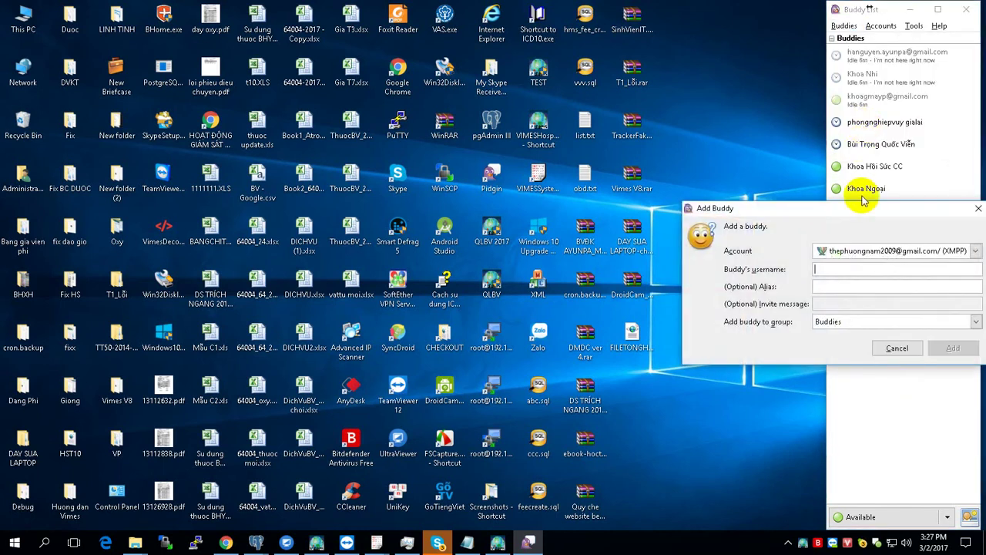
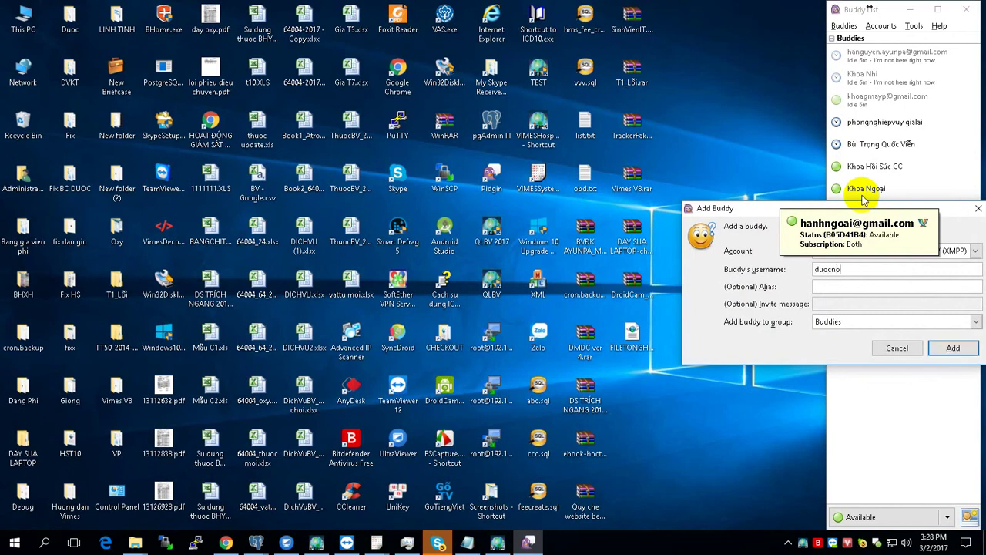
left_click(948, 348)
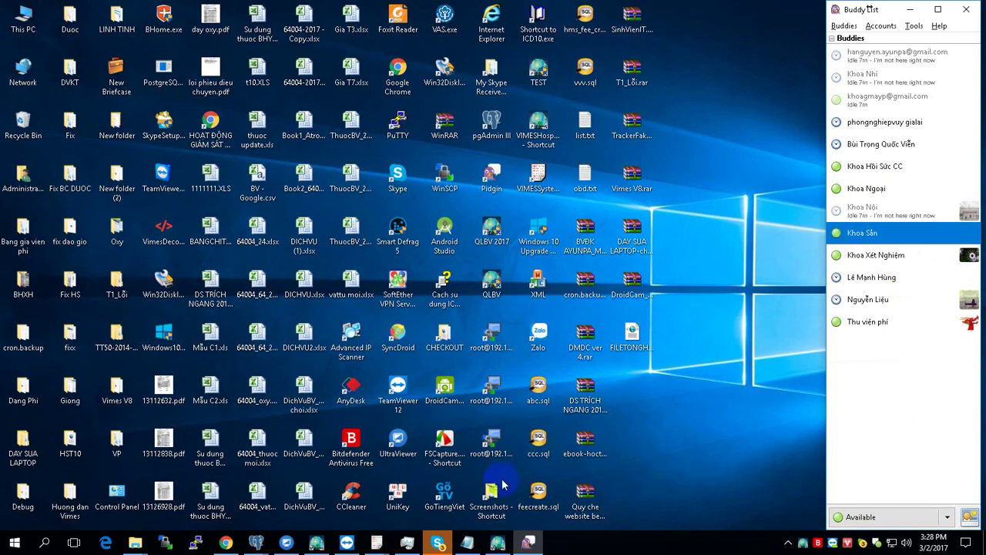
Bring Gmail forward beside the buddy list and briefly open the Dược Ngoại Trú chat.
left_click(226, 543)
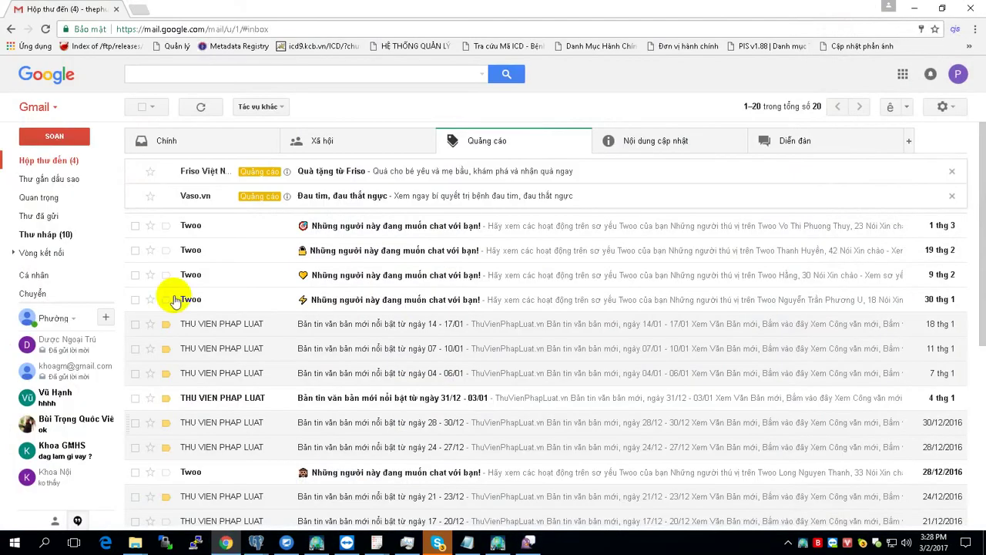
left_click(942, 9)
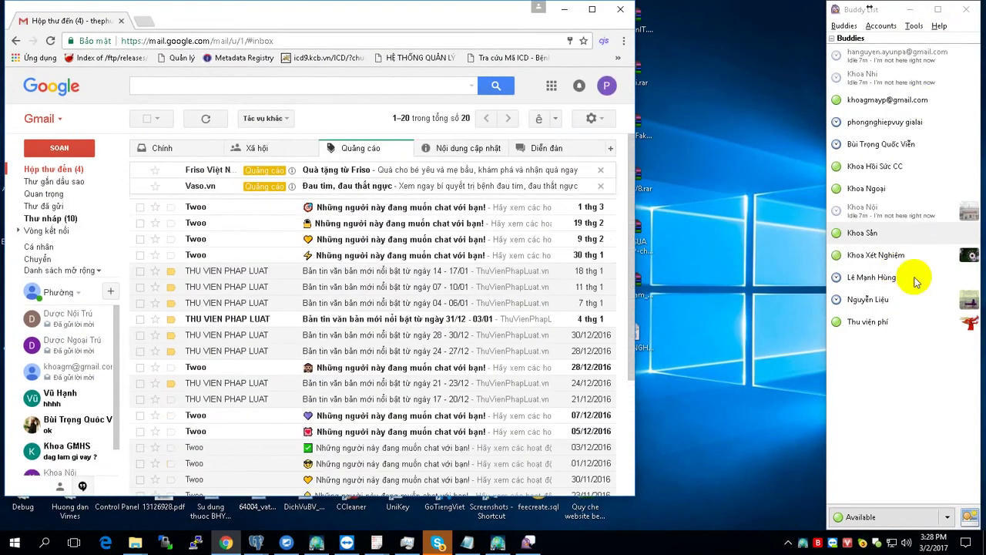
left_click(104, 347)
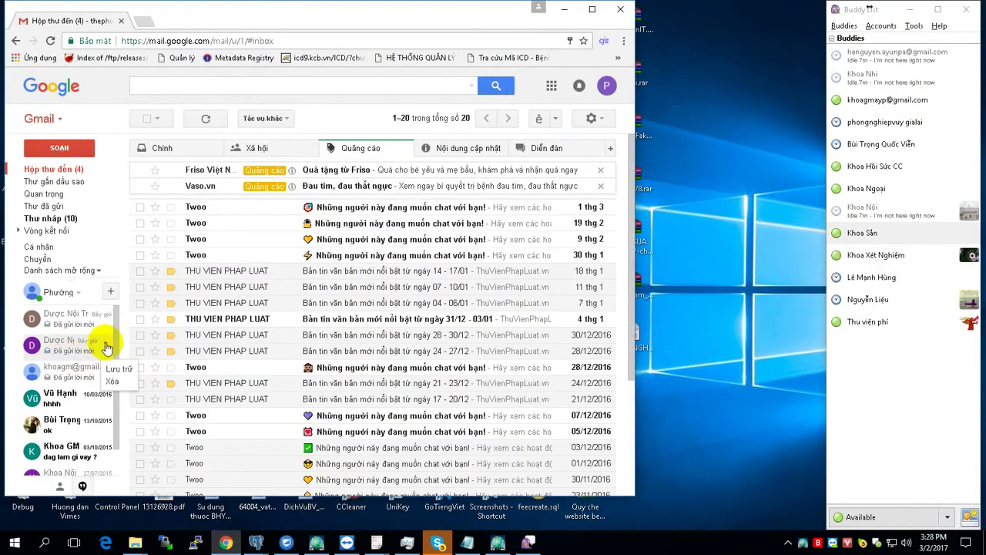
left_click(60, 344)
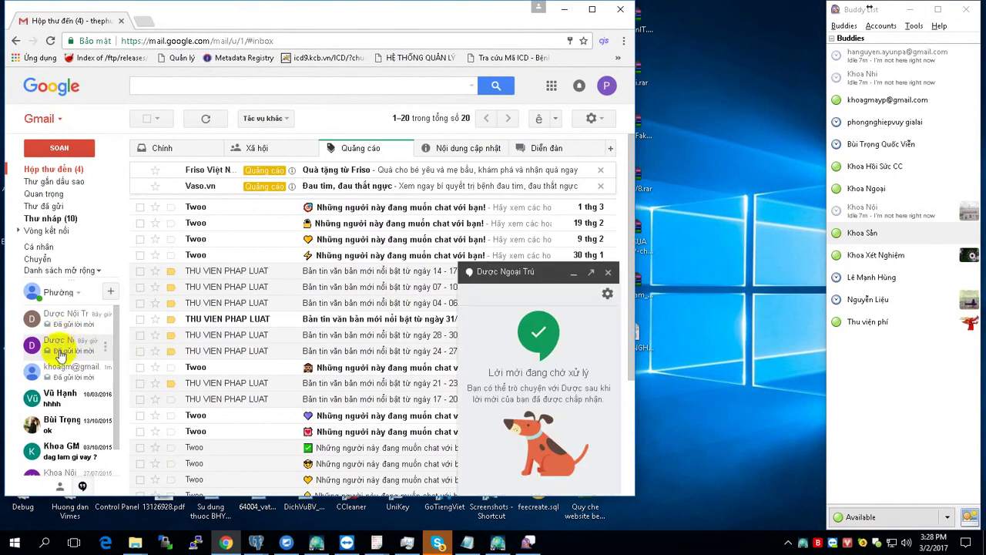
left_click(608, 272)
Revert Gmail's Hangouts chat to the old classic chat app.
left_click(69, 293)
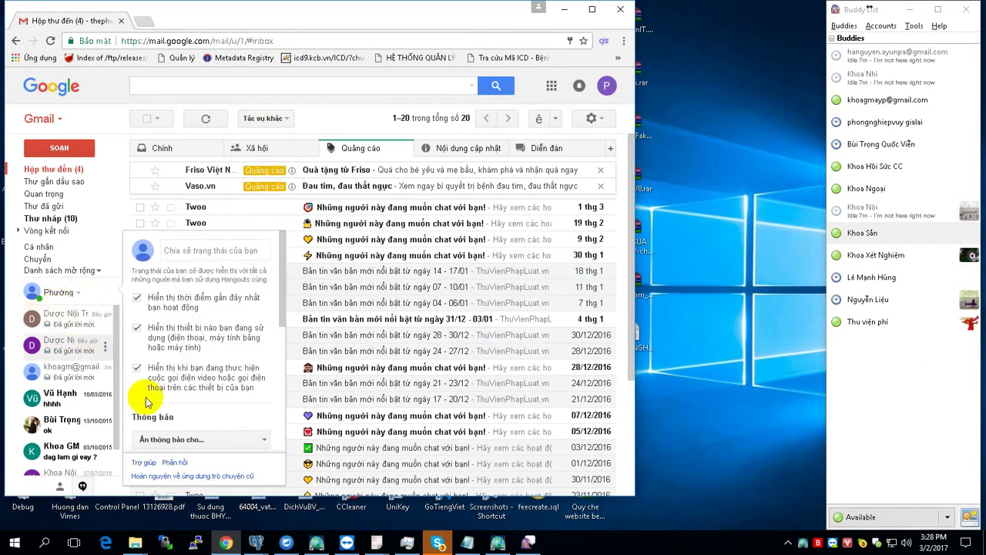
left_click(188, 475)
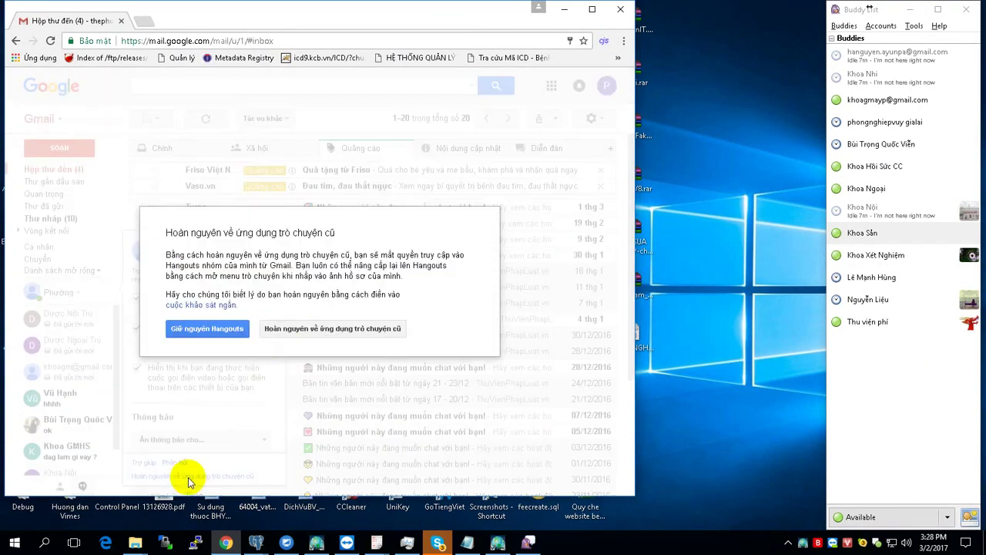
left_click(284, 339)
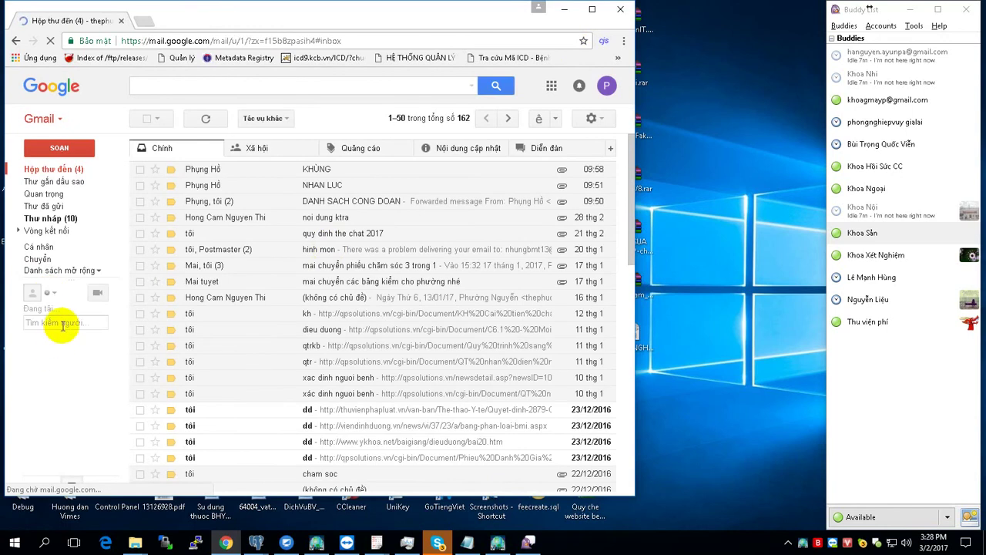
Search chat contacts for 'duoc' and show Dược Nội Trú in the chat list.
left_click(67, 322)
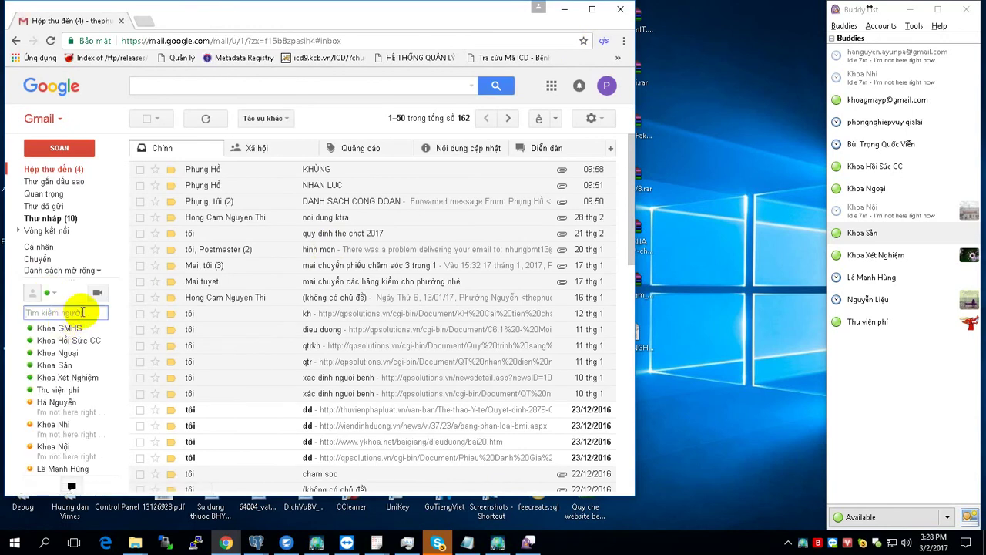
type("duoc")
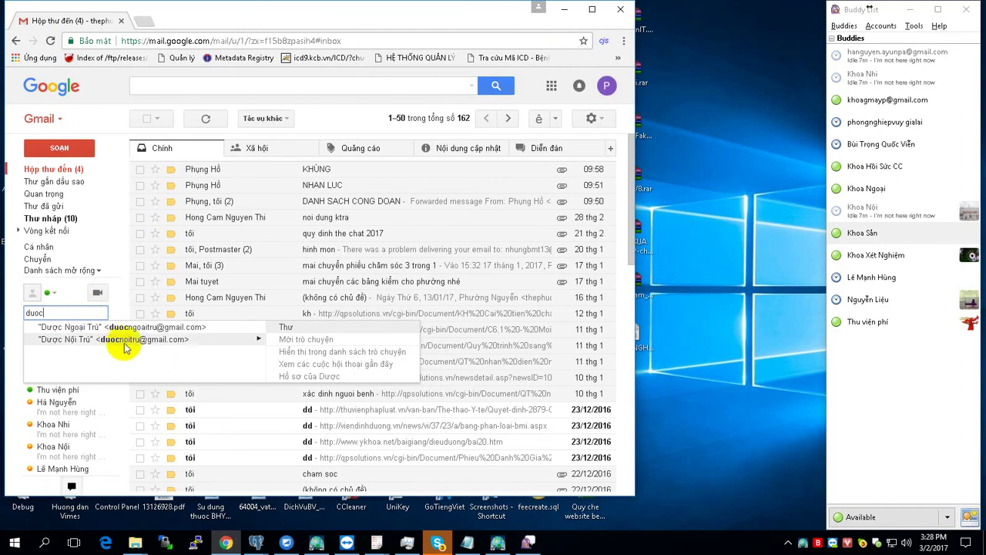
left_click(158, 328)
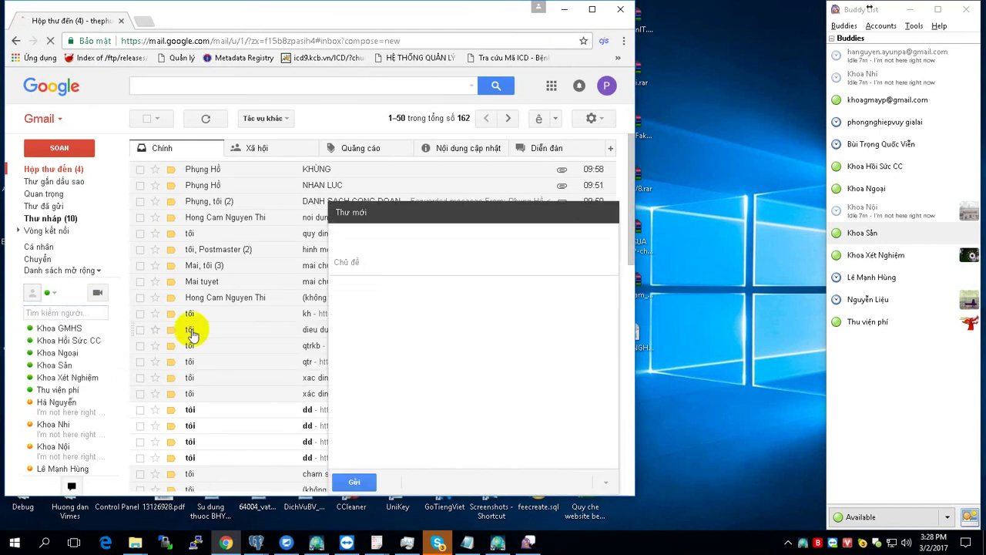
left_click(610, 213)
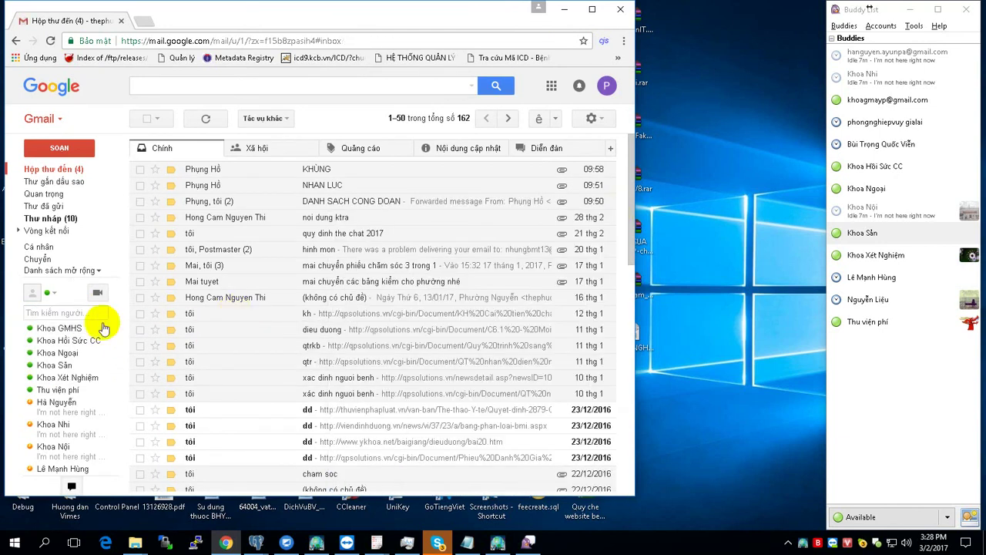
left_click(79, 311)
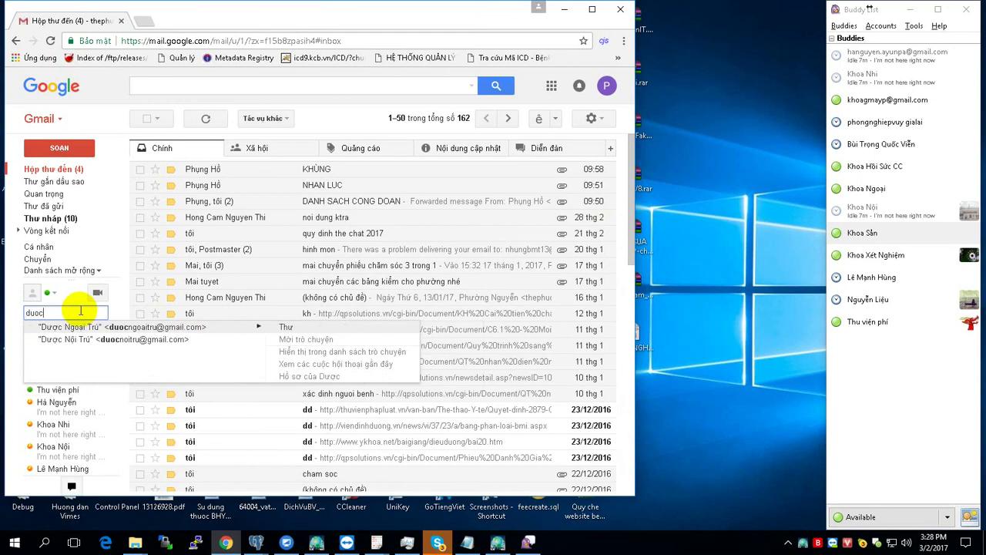
left_click(292, 353)
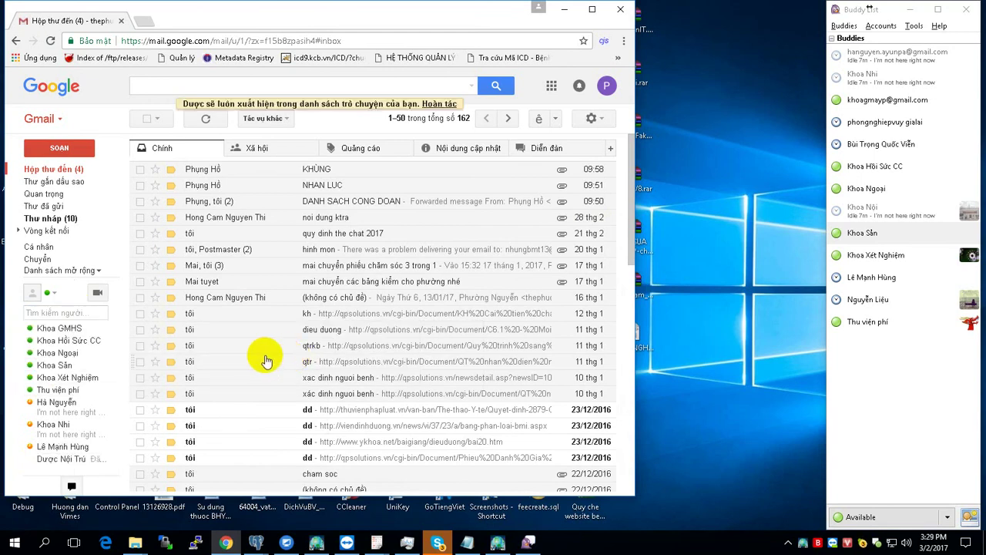
Search 'duoc' again and show Dược Ngoại Trú in the chat list.
left_click(80, 316)
type("duoc")
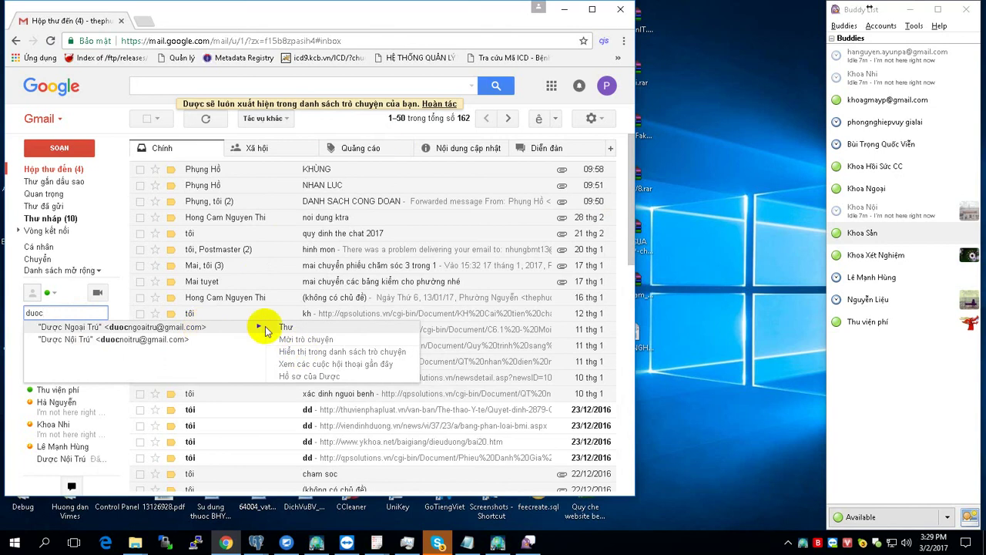
left_click(280, 356)
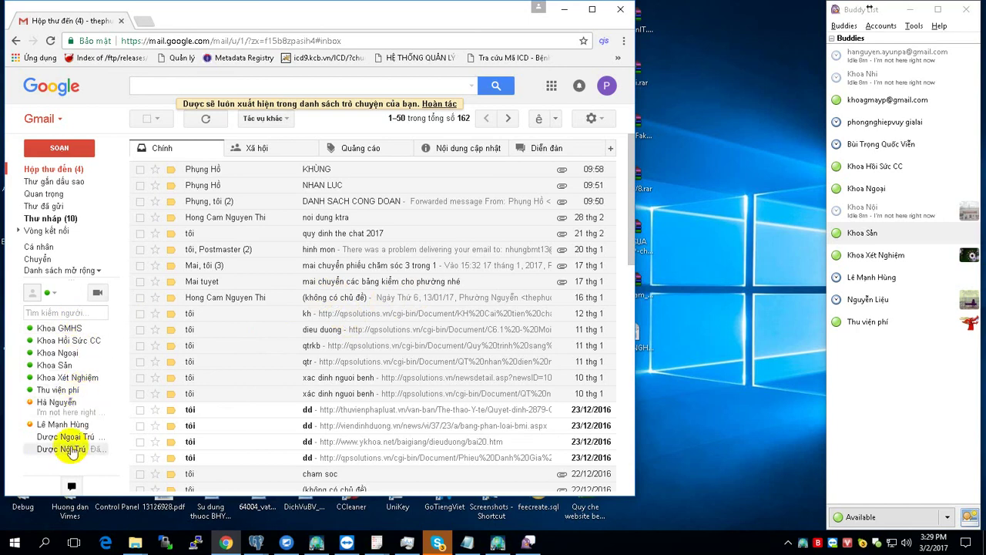
left_click(70, 447)
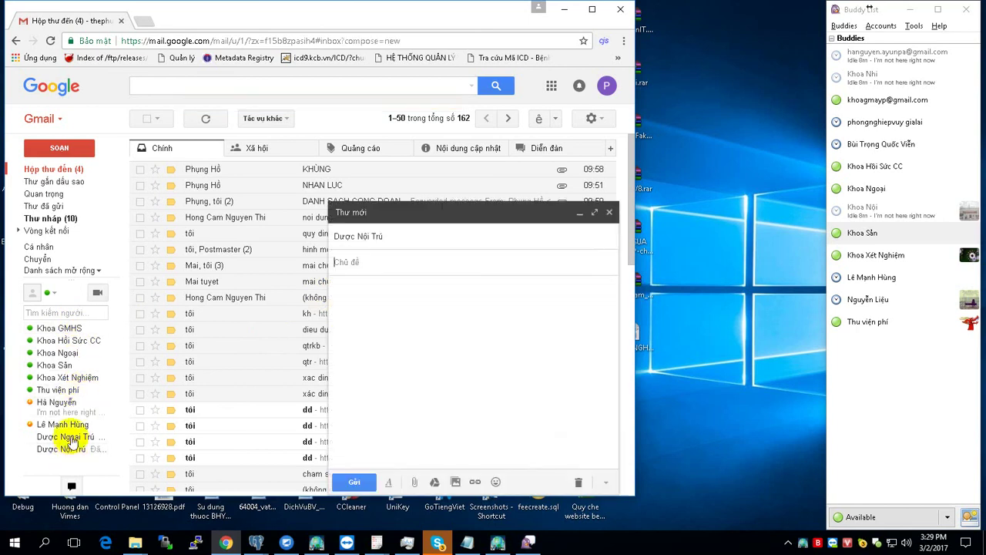
left_click(608, 212)
mouse_move(86, 445)
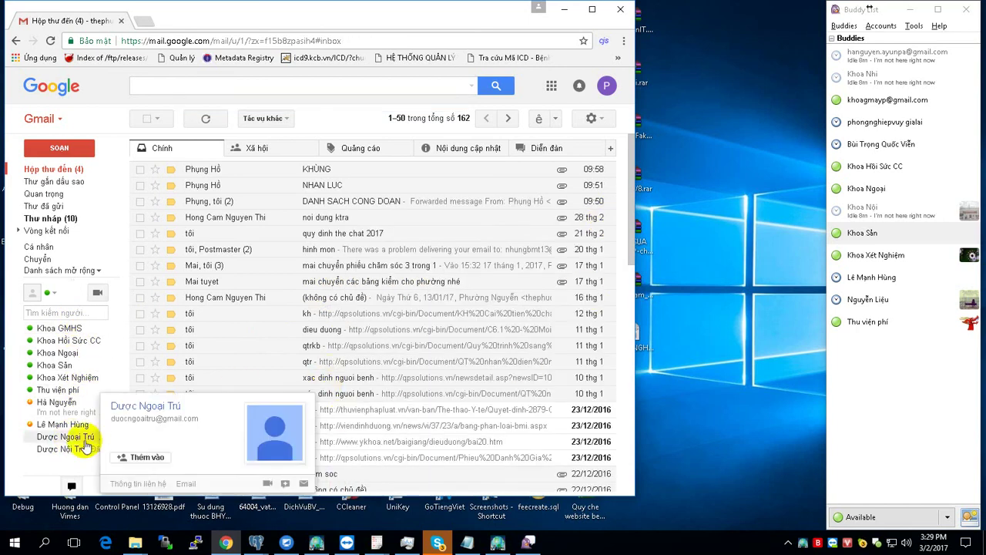
left_click(79, 312)
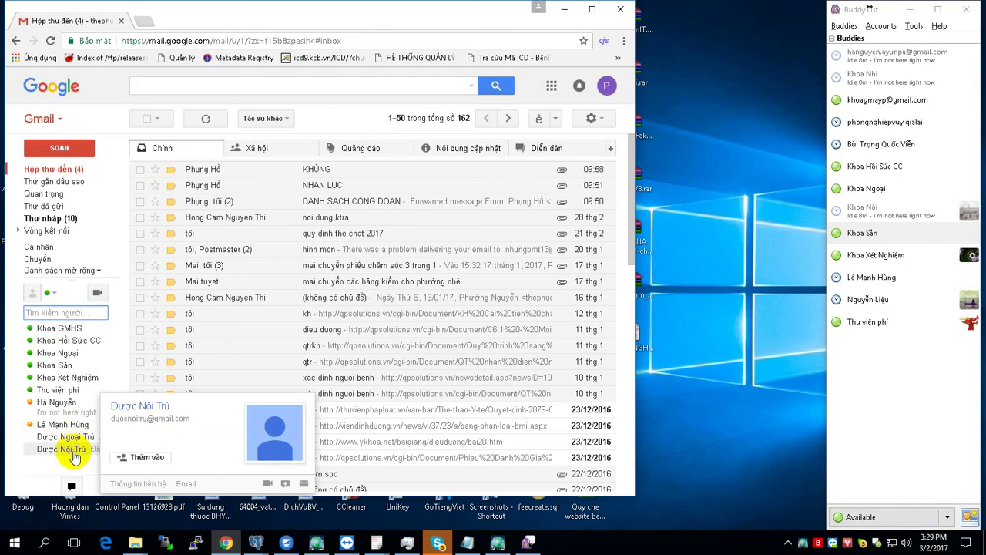
mouse_move(78, 438)
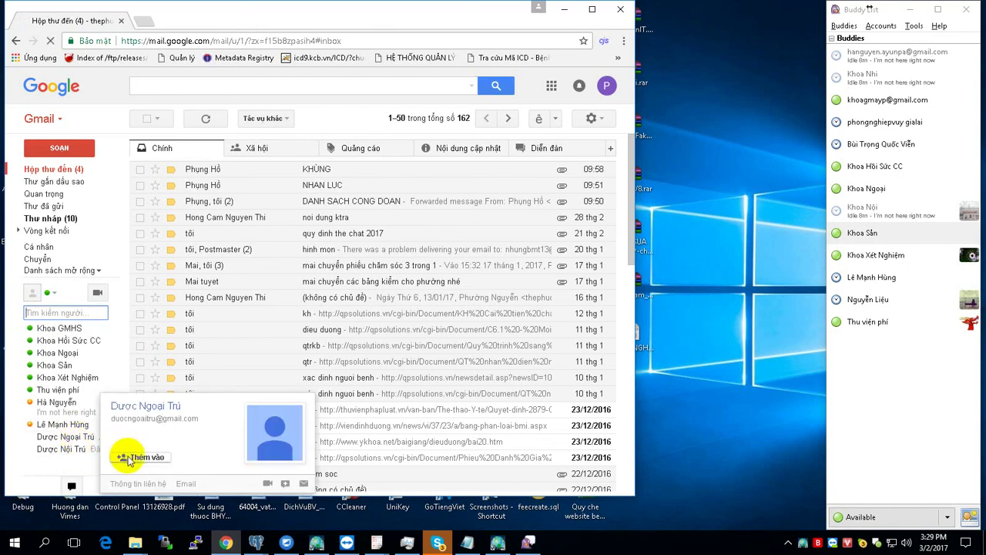
left_click(105, 453)
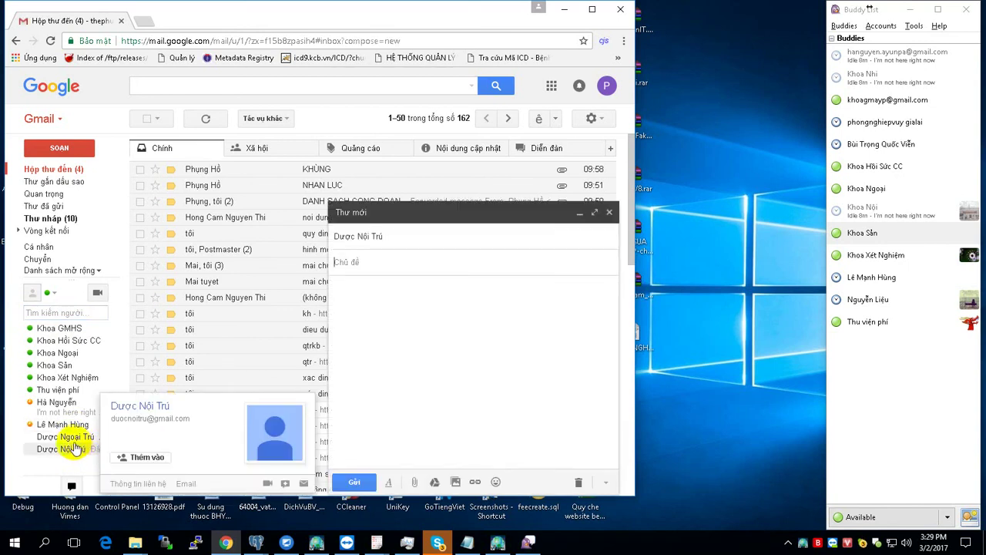
left_click(610, 213)
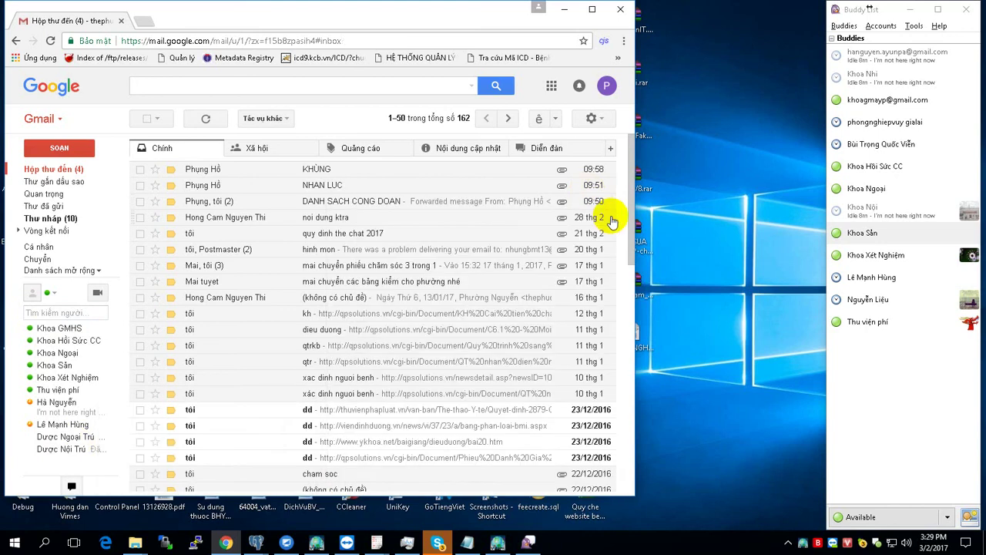
mouse_move(53, 448)
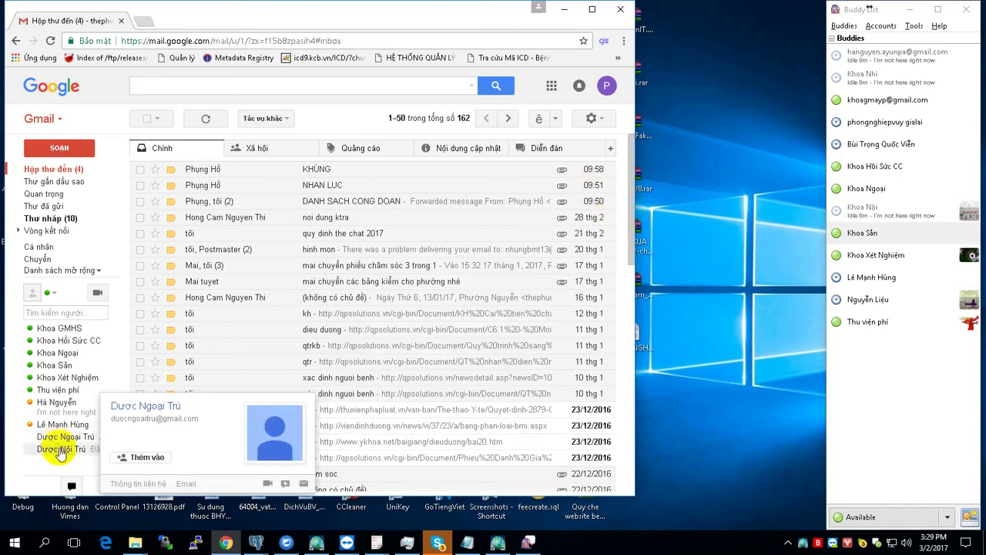
left_click(158, 458)
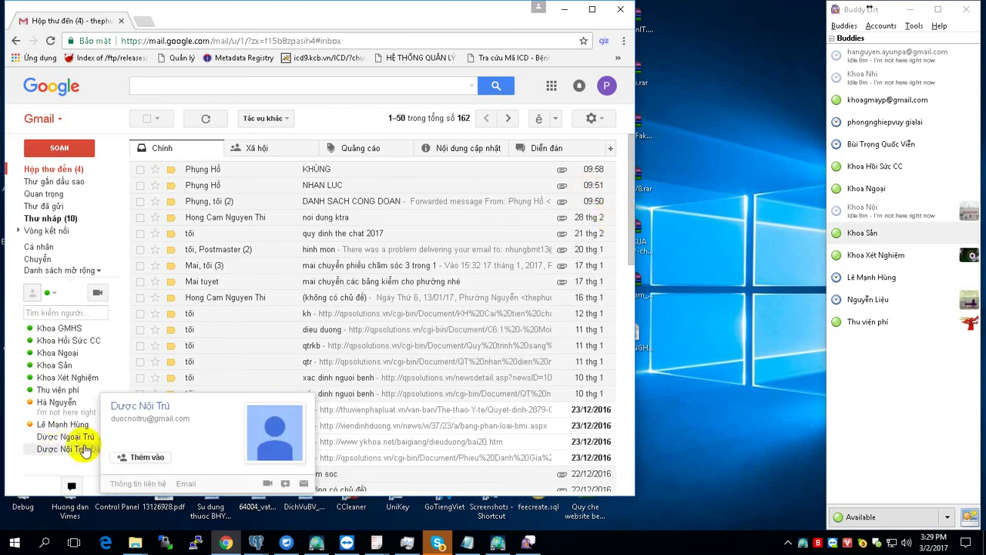
left_click(152, 457)
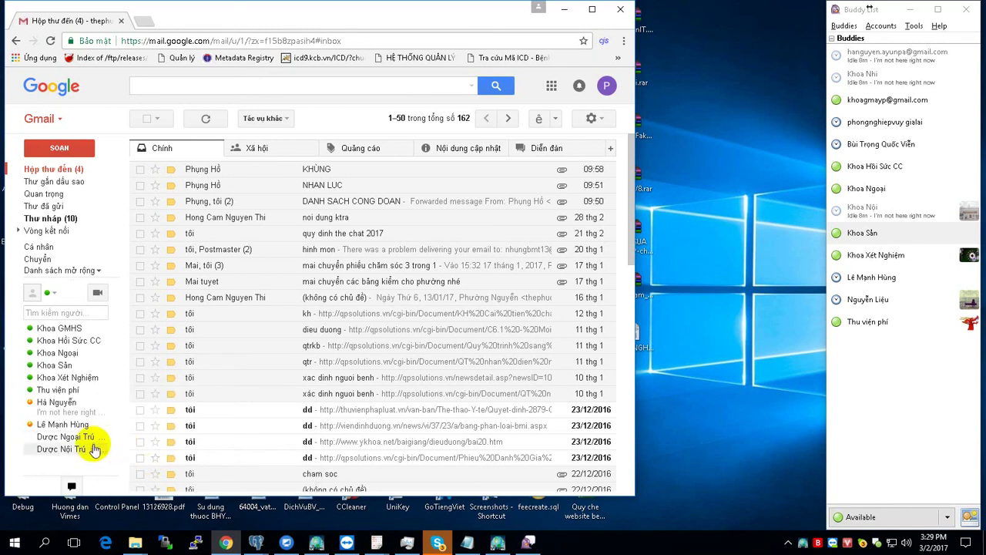
Add Dược Nội Trú to the Bạn bè circle, accept the notice, and close Chrome.
left_click(143, 457)
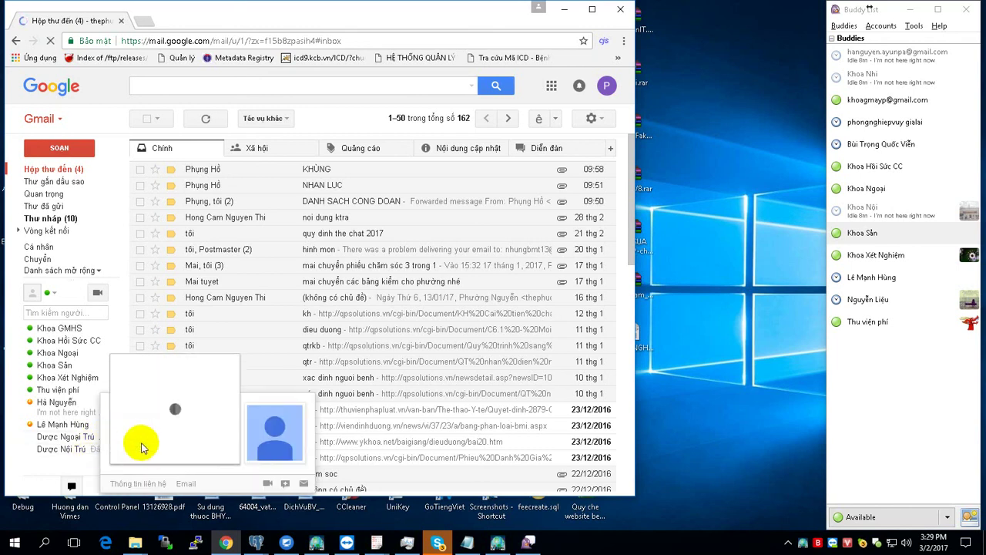
left_click(125, 362)
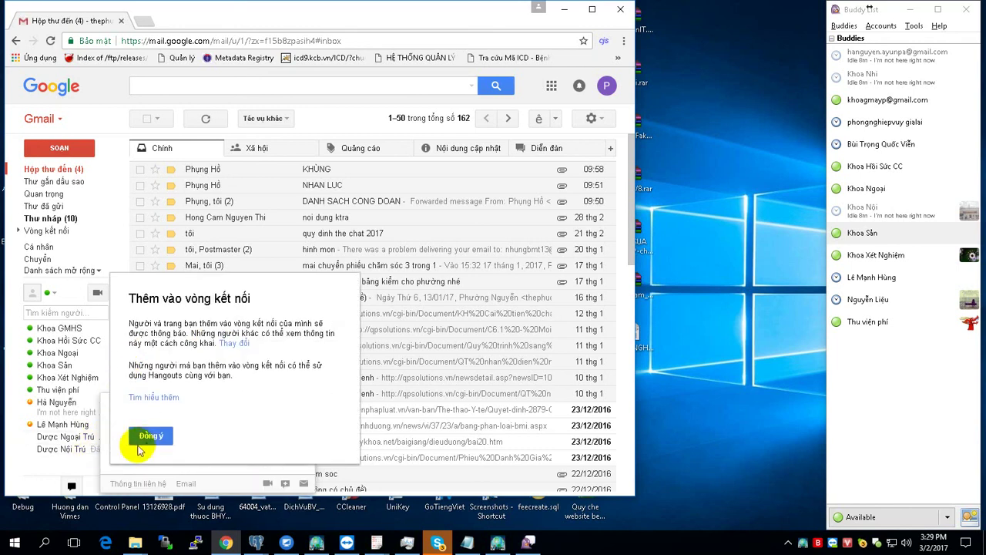
left_click(151, 436)
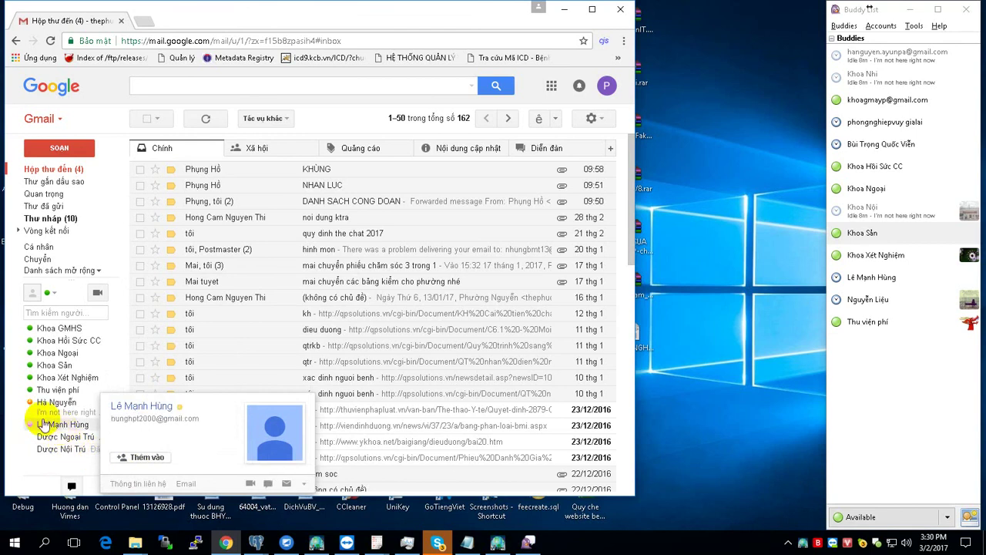
mouse_move(108, 330)
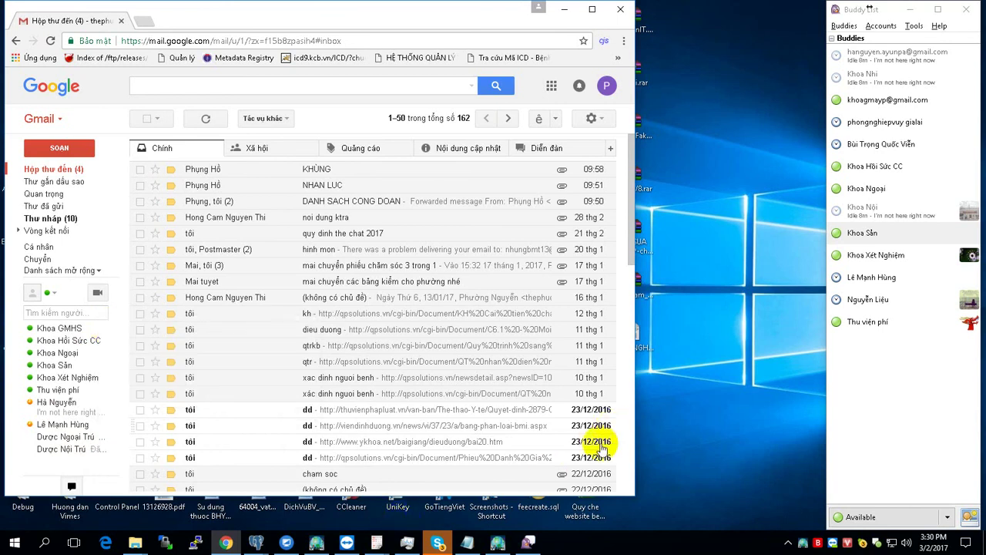
left_click(620, 9)
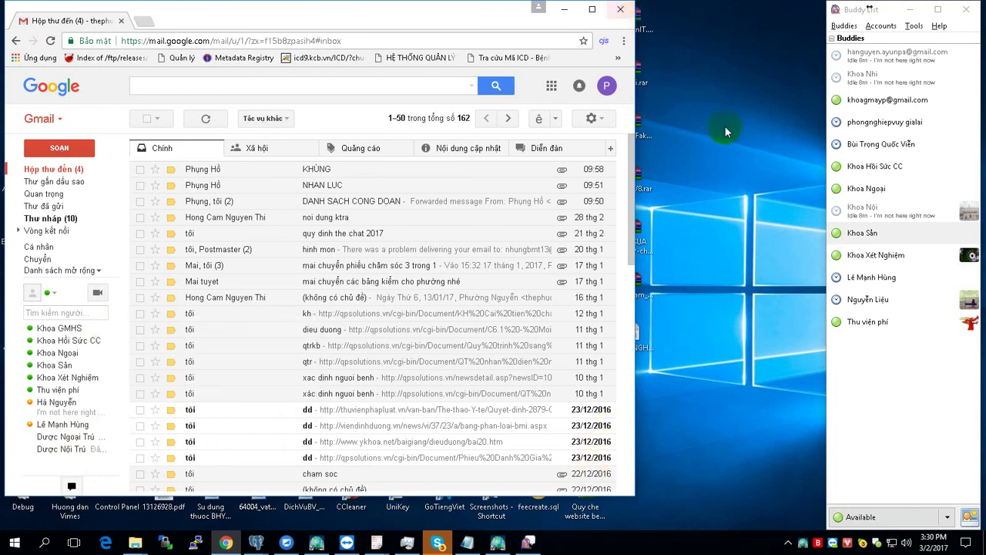